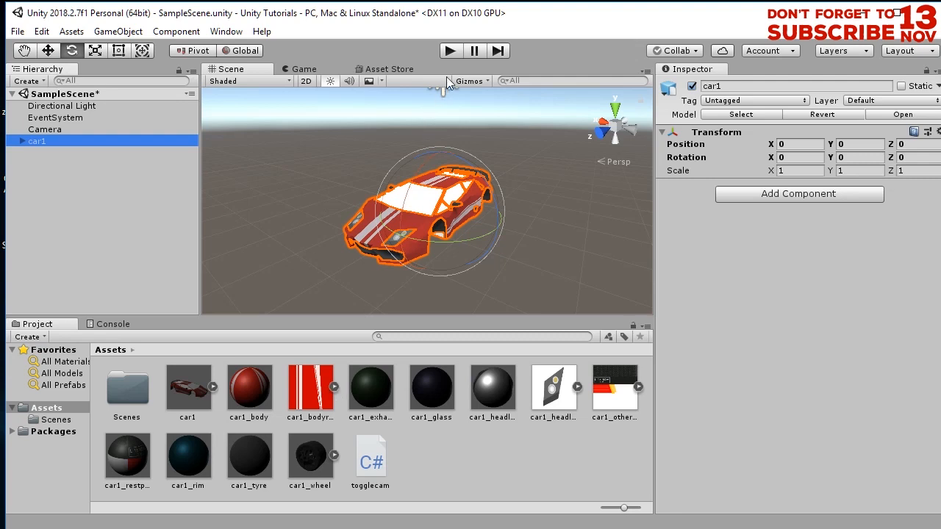
# - Search the Asset Store for "vehicle tools" and open the Vehicle Tools package page
pyautogui.click(383, 69)
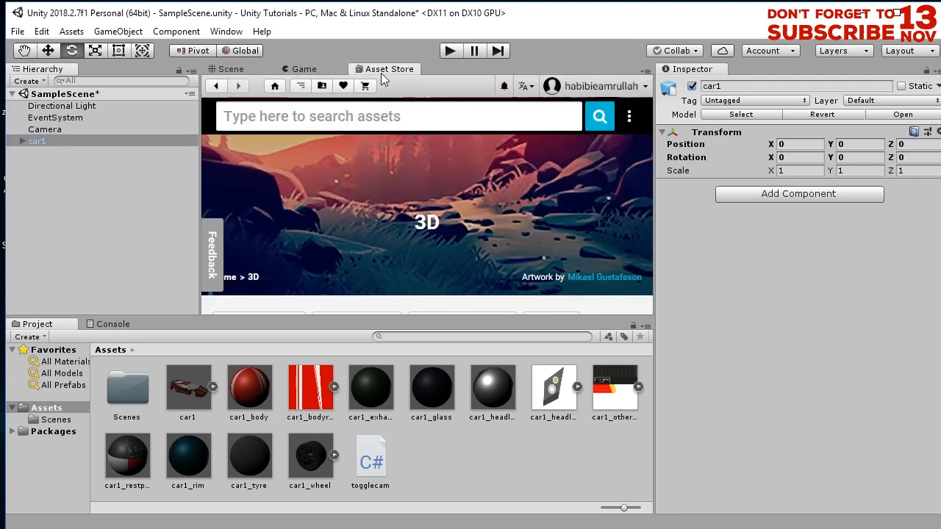
pyautogui.click(390, 117)
pyautogui.write('vehicle too')
pyautogui.press('Return')
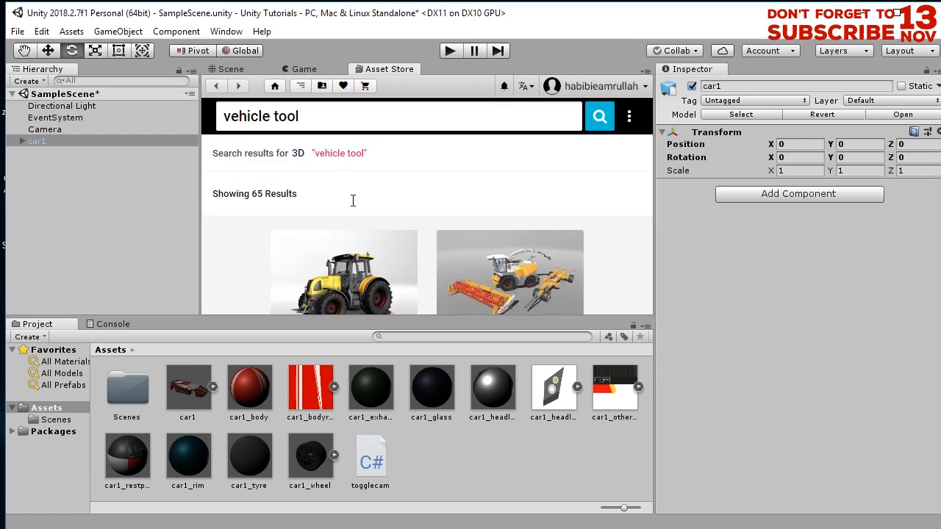
pyautogui.scroll(-4, 435, 214)
pyautogui.scroll(2, 405, 246)
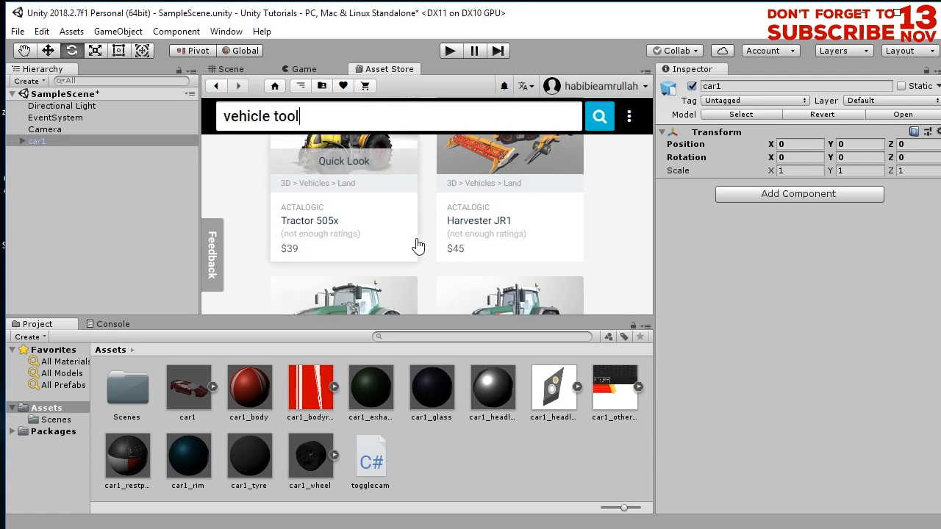
pyautogui.scroll(3, 418, 245)
pyautogui.click(365, 119)
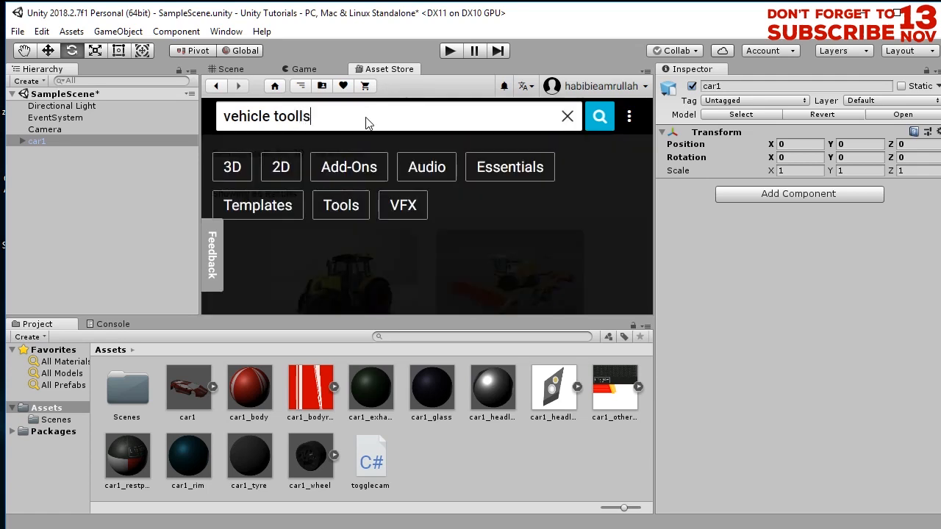
pyautogui.write('ls')
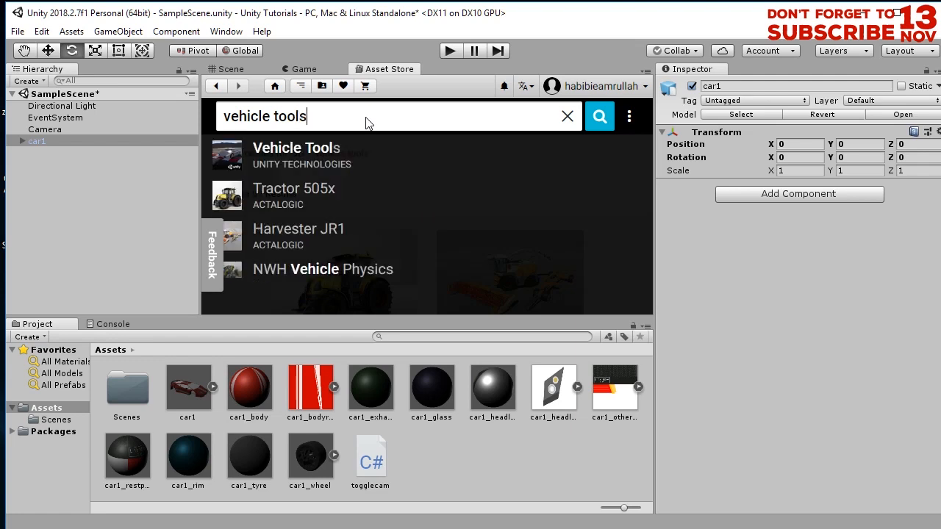
pyautogui.click(328, 153)
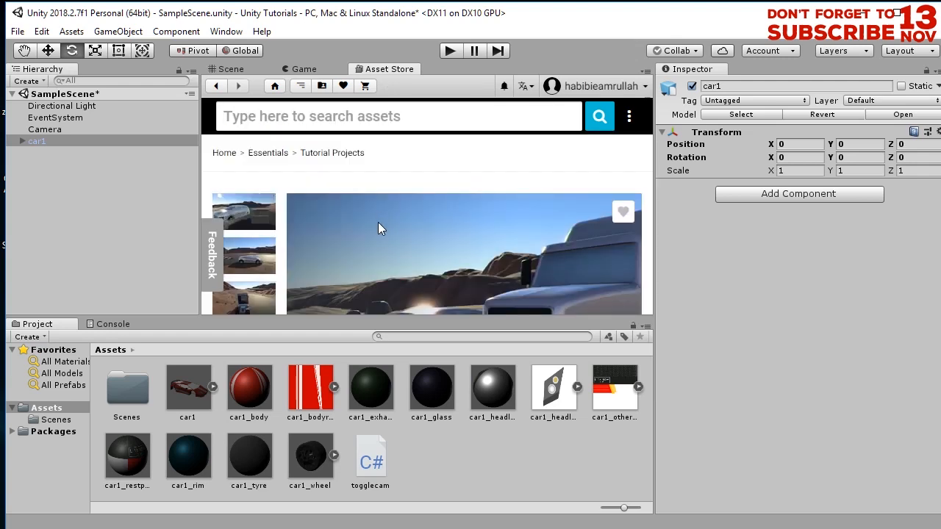
# - Import the complete Vehicle Tools package into the project
pyautogui.scroll(-2, 378, 222)
pyautogui.scroll(-5, 544, 275)
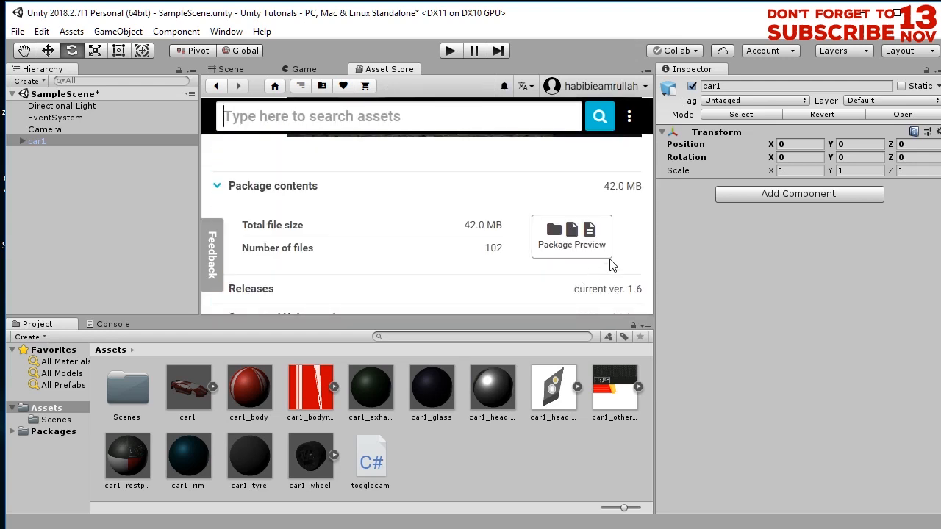
pyautogui.scroll(3, 594, 280)
pyautogui.scroll(-2, 594, 279)
pyautogui.click(449, 170)
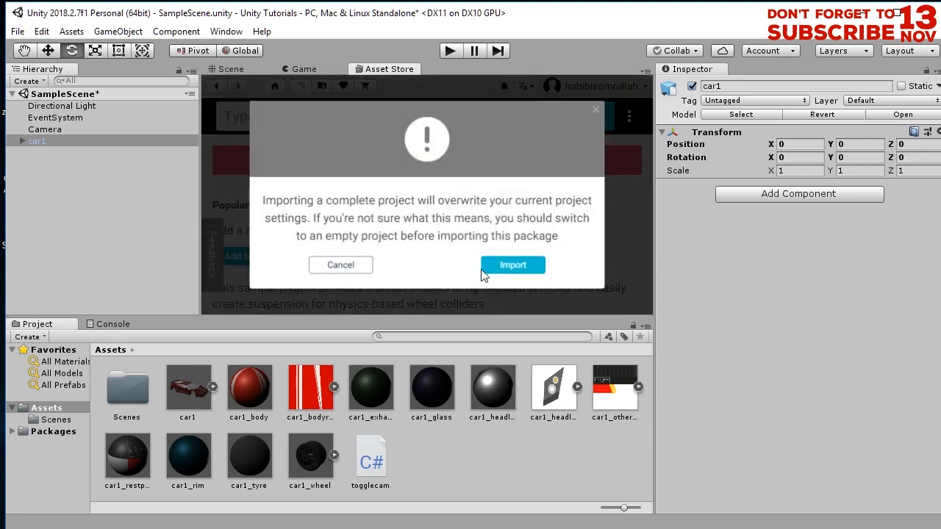
pyautogui.click(506, 266)
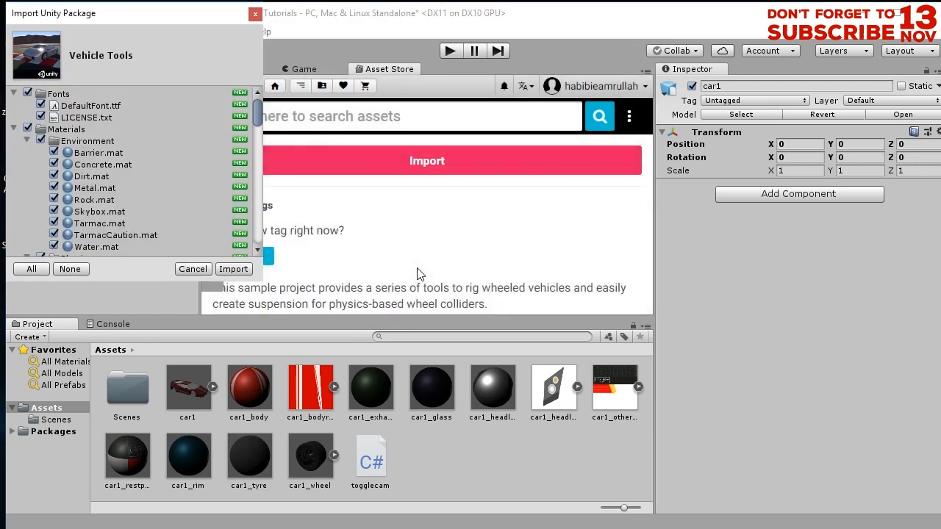
pyautogui.click(244, 269)
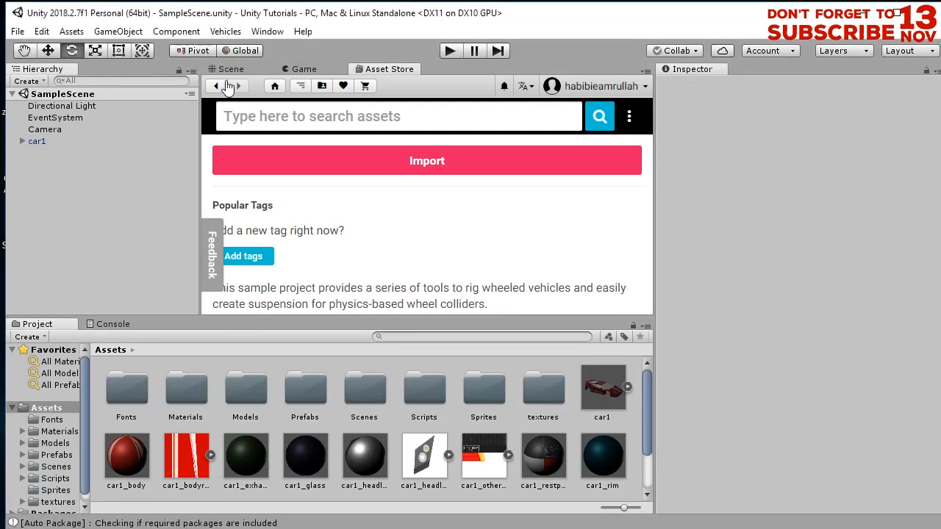
# - Add the SportsCar prefab from Prefabs > Vehicles into the scene hierarchy
pyautogui.click(244, 69)
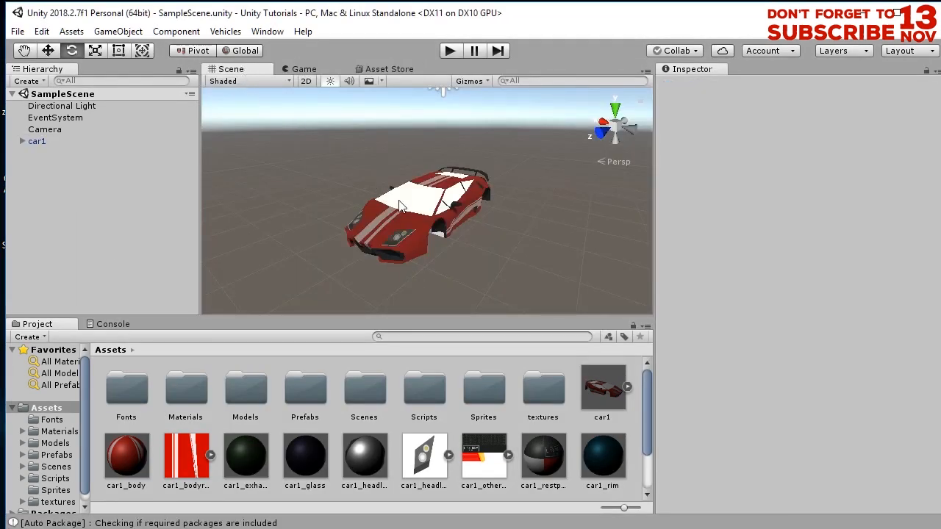
pyautogui.keyDown('alt'); pyautogui.moveTo(389, 269); pyautogui.dragTo(336, 211); pyautogui.keyUp('alt')
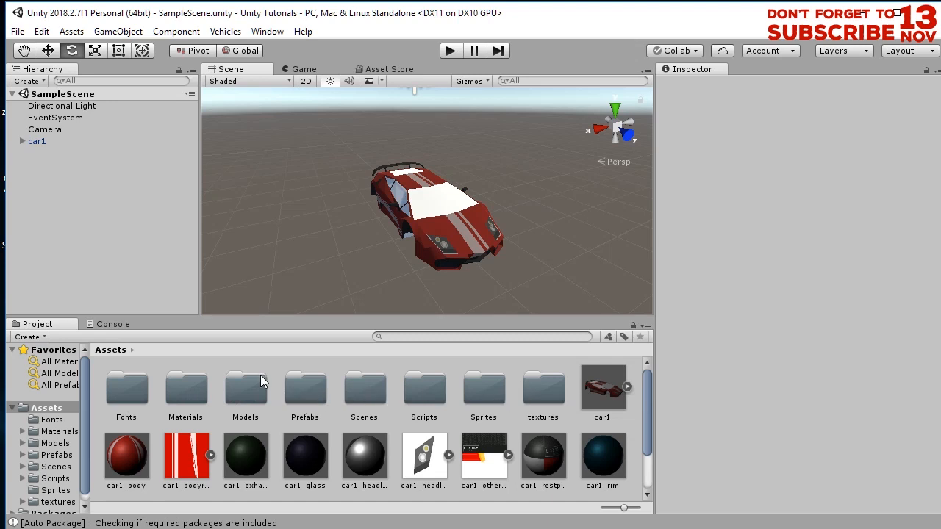
pyautogui.doubleClick(305, 389)
pyautogui.click(237, 387)
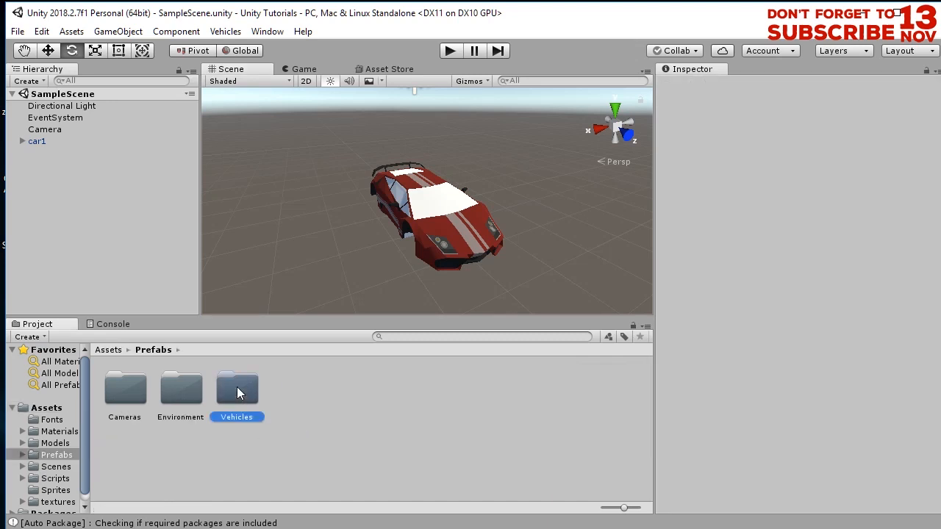
pyautogui.doubleClick(243, 393)
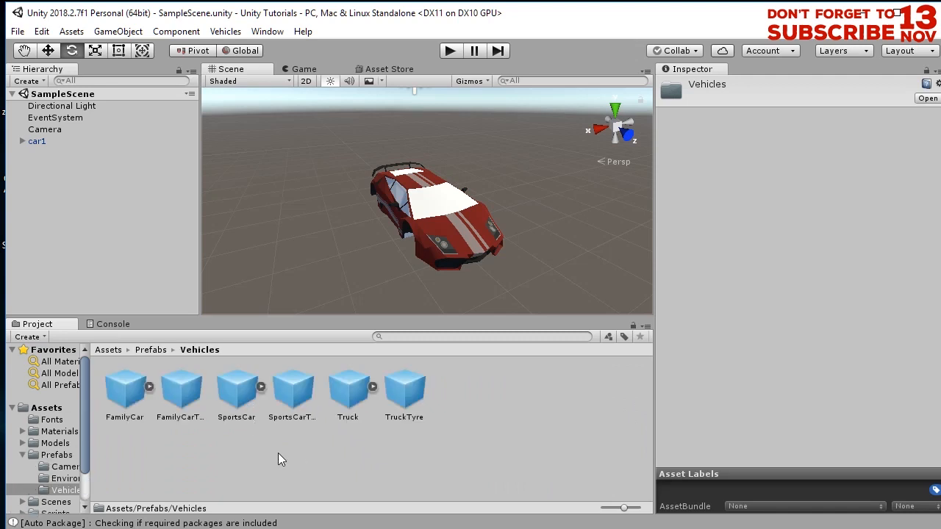
pyautogui.moveTo(243, 401); pyautogui.dragTo(81, 200)
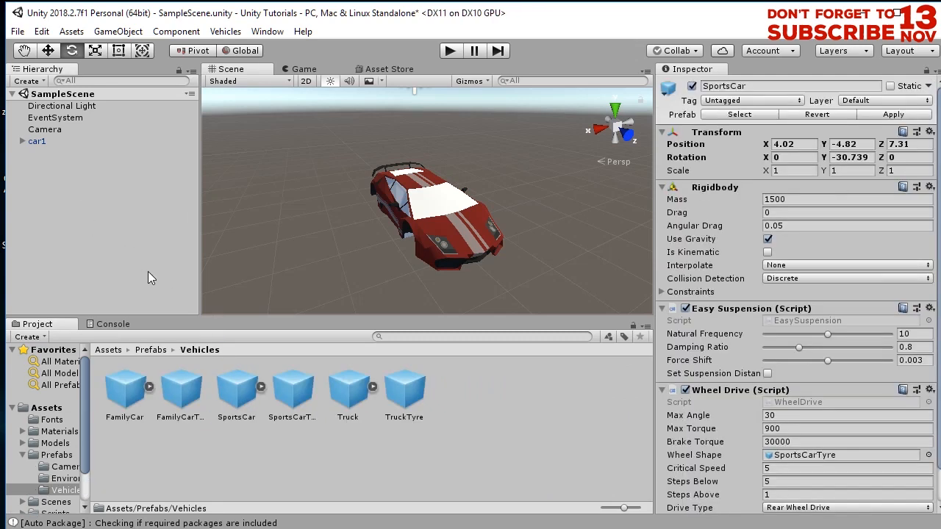
# - Set the SportsCar's position to 0, 0, 0 and its Y rotation to 0
pyautogui.scroll(-5, 385, 235)
pyautogui.keyDown('alt'); pyautogui.moveTo(357, 250); pyautogui.dragTo(610, 302); pyautogui.keyUp('alt')
pyautogui.scroll(-2, 470, 289)
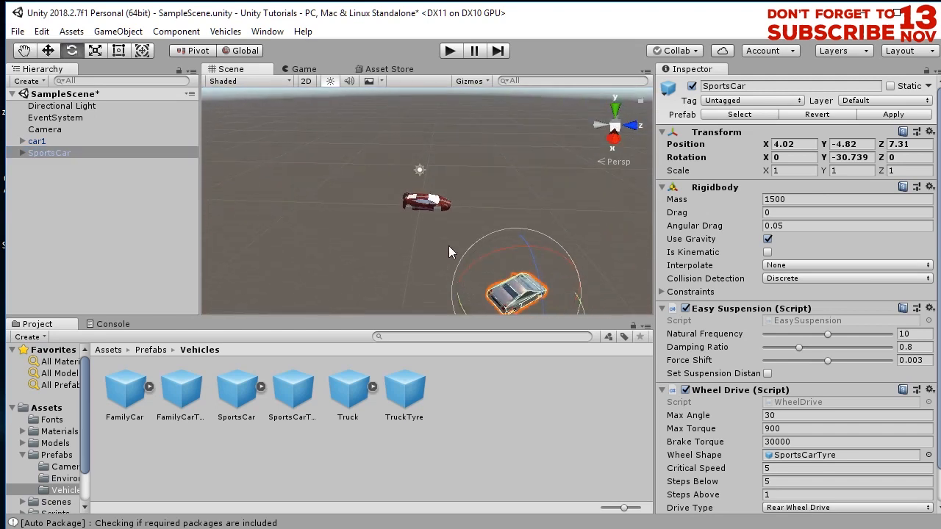
pyautogui.click(92, 173)
pyautogui.click(57, 153)
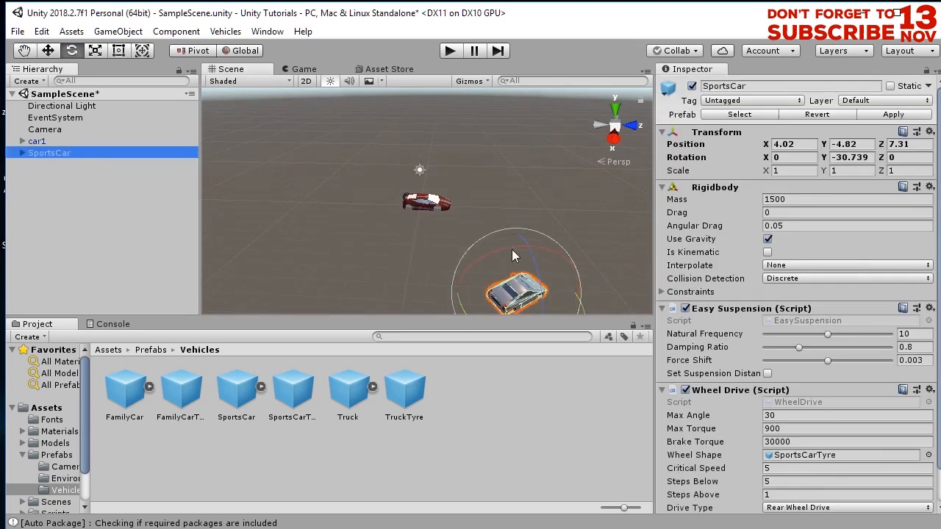
pyautogui.click(788, 144)
pyautogui.write('0')
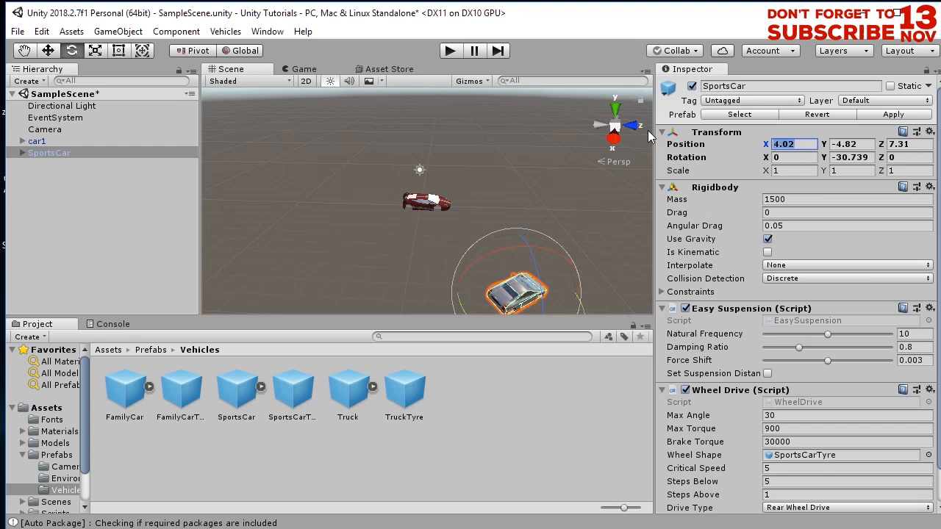
pyautogui.press('Tab')
pyautogui.write('0')
pyautogui.press('Tab')
pyautogui.write('0')
pyautogui.press('Tab')
pyautogui.press('Tab')
pyautogui.write('0')
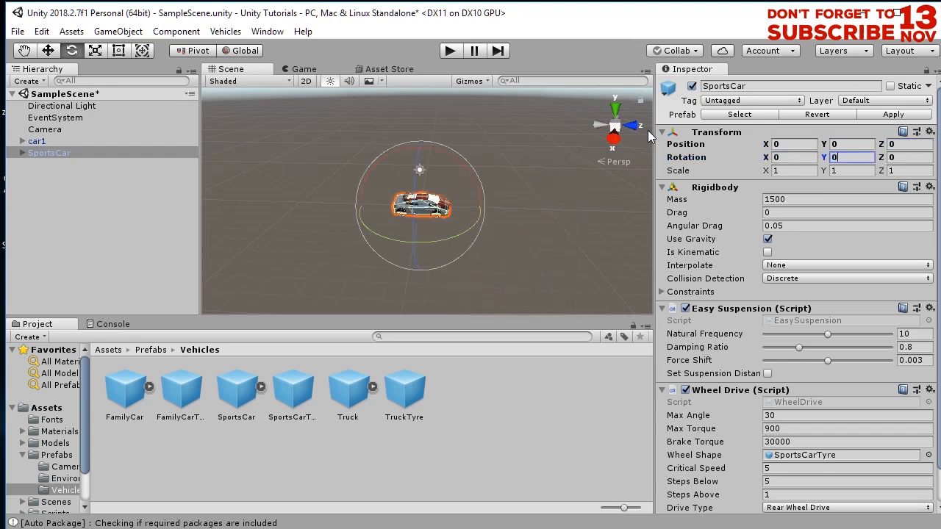
# - Select car1 and scale it up uniformly to about 1.06 to fit over the SportsCar body
pyautogui.scroll(5, 465, 260)
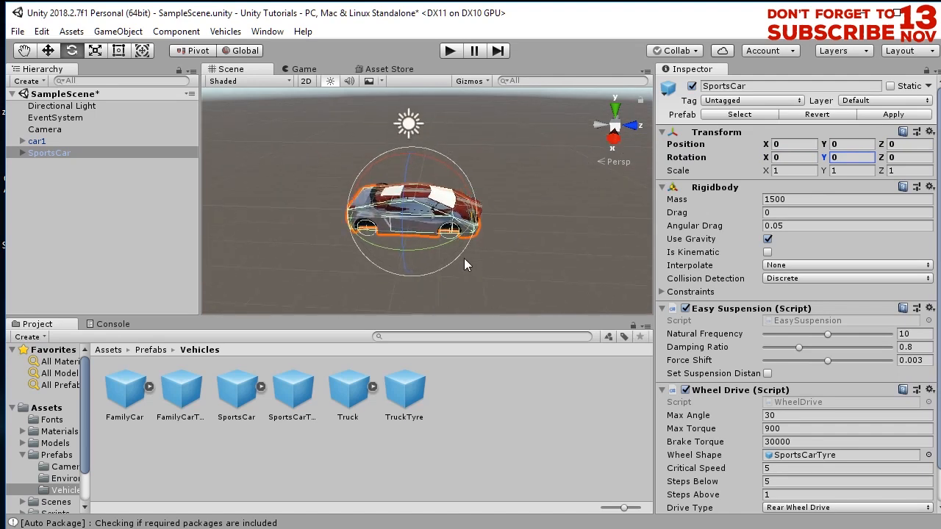
pyautogui.click(97, 194)
pyautogui.click(60, 152)
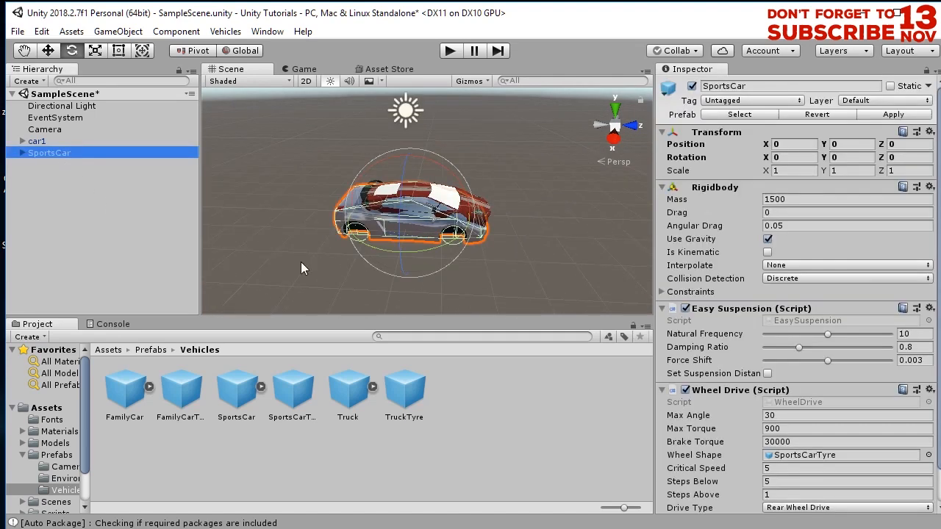
pyautogui.scroll(5, 465, 267)
pyautogui.keyDown('alt'); pyautogui.moveTo(446, 269); pyautogui.dragTo(345, 239); pyautogui.keyUp('alt')
pyautogui.click(40, 140)
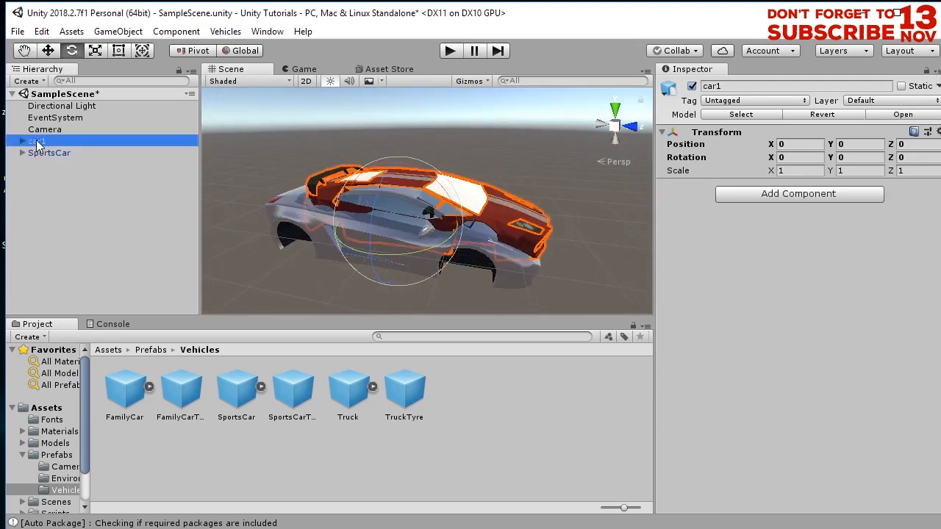
pyautogui.click(96, 53)
pyautogui.moveTo(398, 221); pyautogui.dragTo(179, 171)
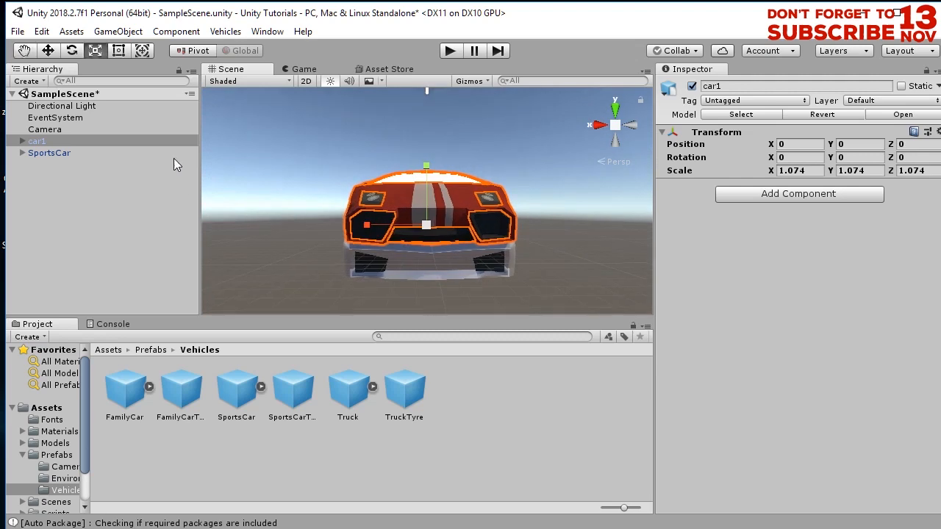
pyautogui.moveTo(429, 233); pyautogui.dragTo(187, 115)
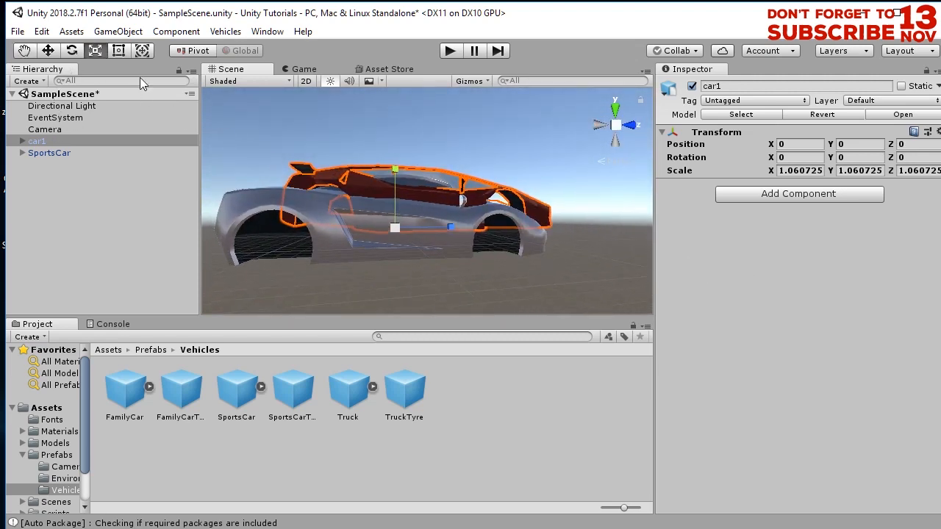
# - Move car1 down to about -0.35 on the Y axis
pyautogui.click(50, 50)
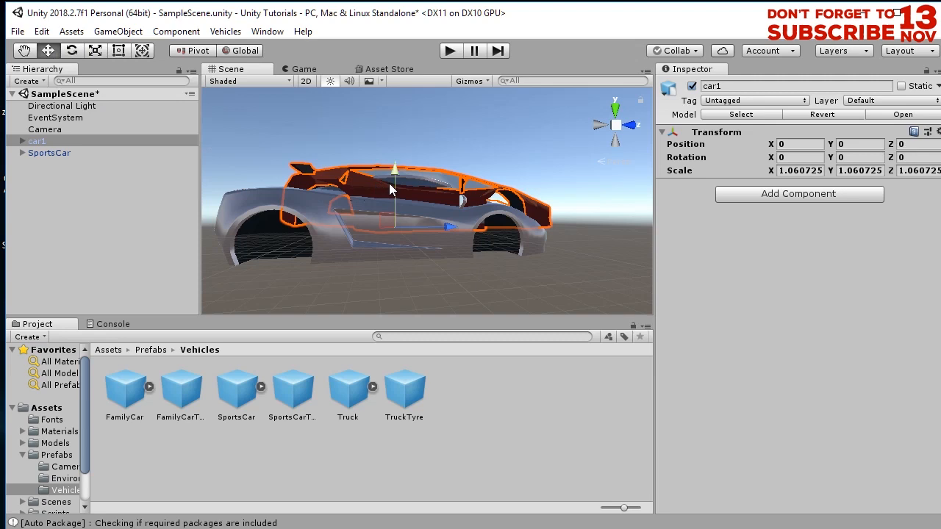
pyautogui.moveTo(394, 183); pyautogui.dragTo(393, 203)
pyautogui.keyDown('alt'); pyautogui.moveTo(475, 240); pyautogui.dragTo(451, 310); pyautogui.keyUp('alt')
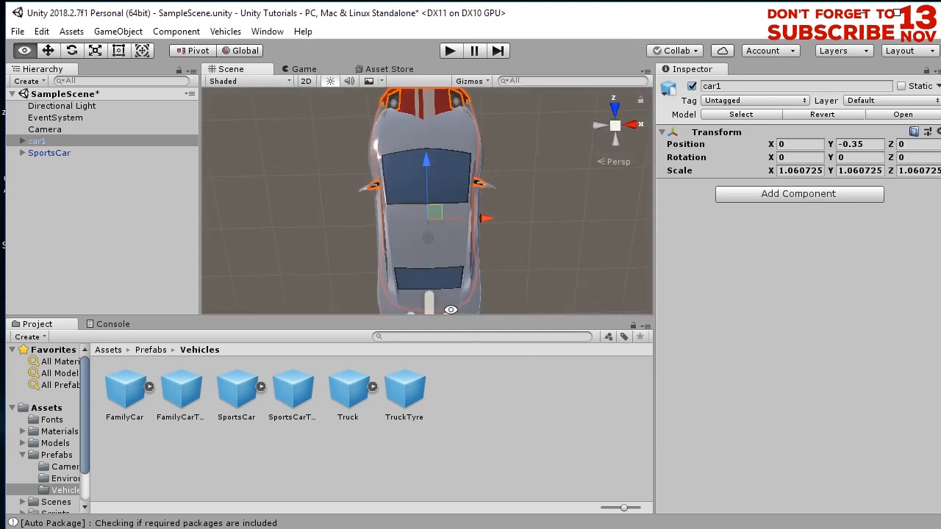
# - Scale car1 up to about 1.13 and move it to about -0.45 on the Z axis
pyautogui.click(98, 51)
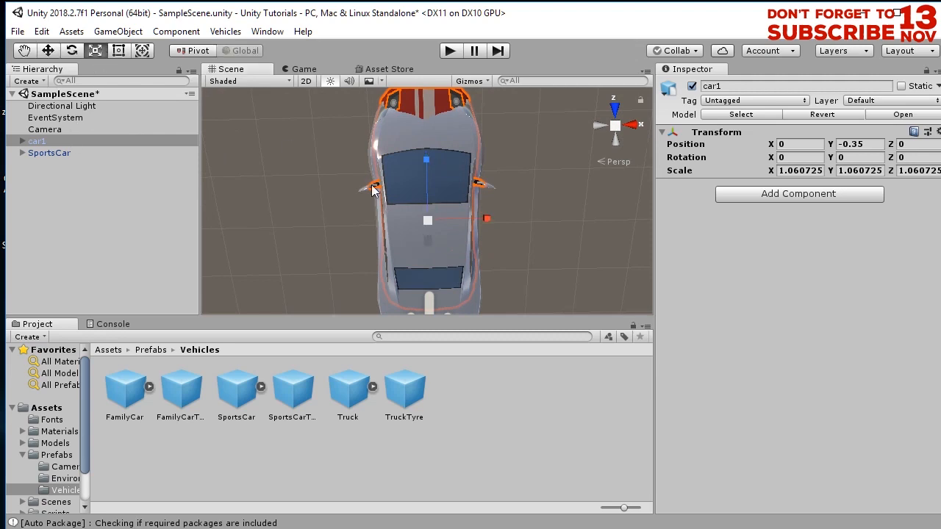
pyautogui.moveTo(426, 218); pyautogui.dragTo(428, 215)
pyautogui.press('w')
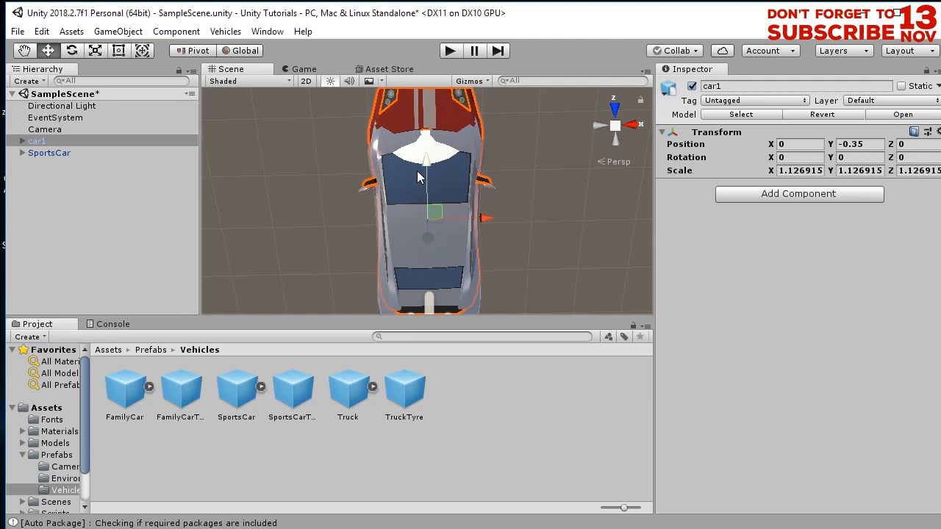
pyautogui.moveTo(424, 165)
pyautogui.mouseDown()
pyautogui.moveTo(427, 191)
pyautogui.moveTo(426, 182)
pyautogui.mouseUp()
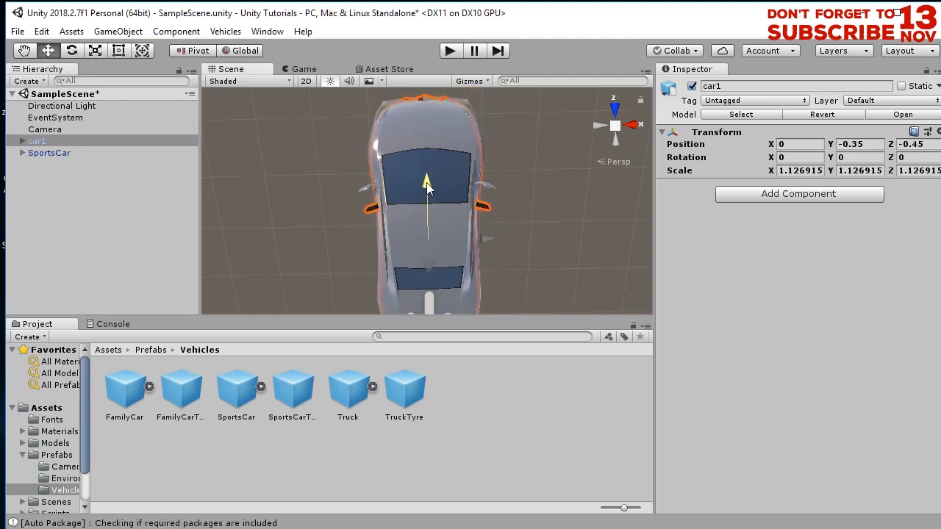
# - Parent car1 under the SportsCar object in the hierarchy
pyautogui.keyDown('alt'); pyautogui.moveTo(536, 248); pyautogui.dragTo(342, 224); pyautogui.keyUp('alt')
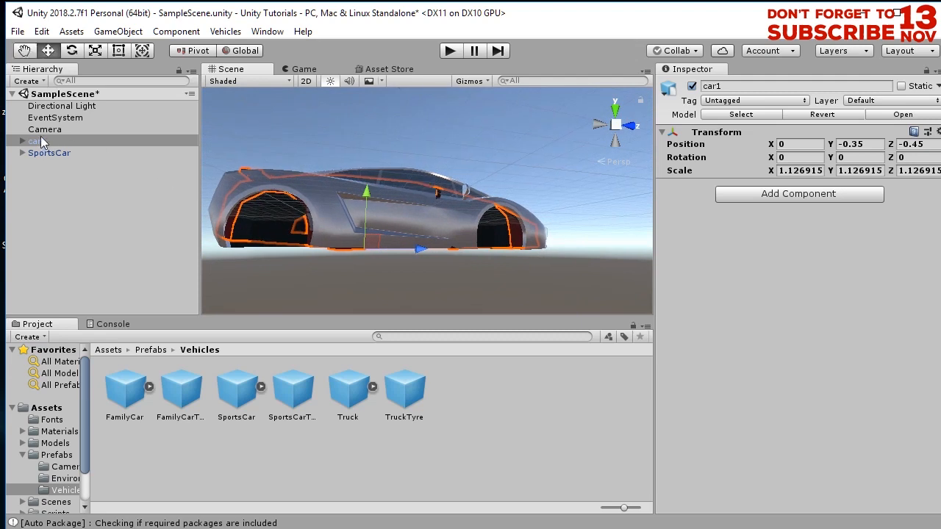
pyautogui.moveTo(52, 142); pyautogui.dragTo(62, 220)
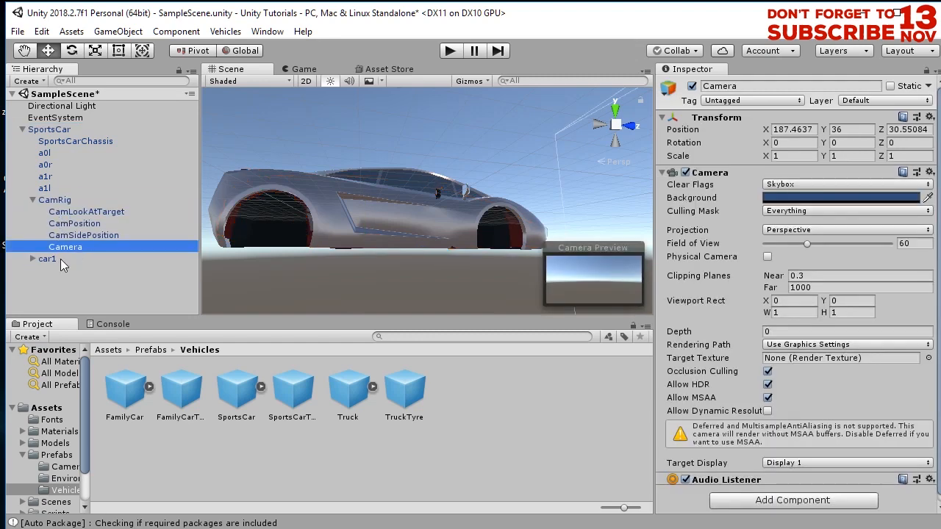
# - Select the SportsCar's CamRig Camera and set its position X and Y to 0
pyautogui.scroll(-8, 539, 228)
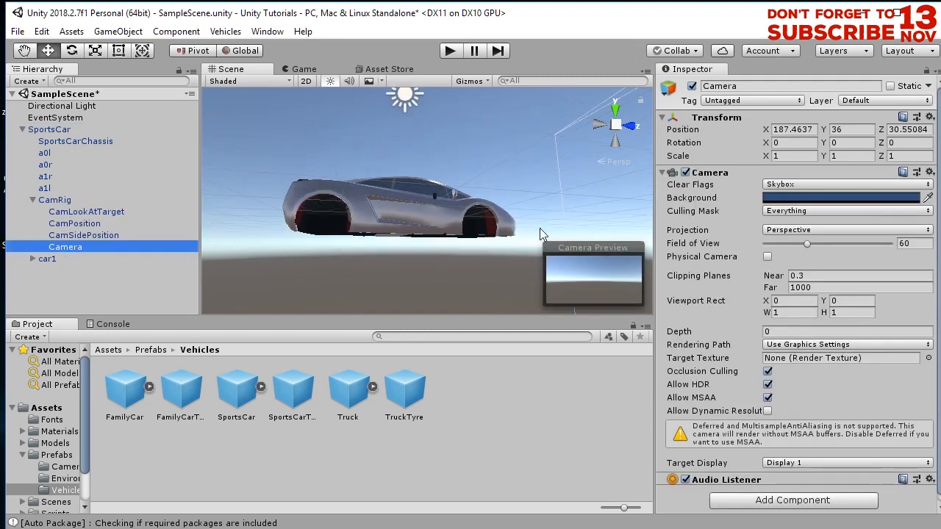
pyautogui.keyDown('alt'); pyautogui.moveTo(400, 280); pyautogui.dragTo(581, 358); pyautogui.keyUp('alt')
pyautogui.keyDown('alt'); pyautogui.moveTo(242, 239); pyautogui.dragTo(790, 300); pyautogui.keyUp('alt')
pyautogui.click(96, 269)
pyautogui.click(80, 247)
pyautogui.scroll(-5, 439, 187)
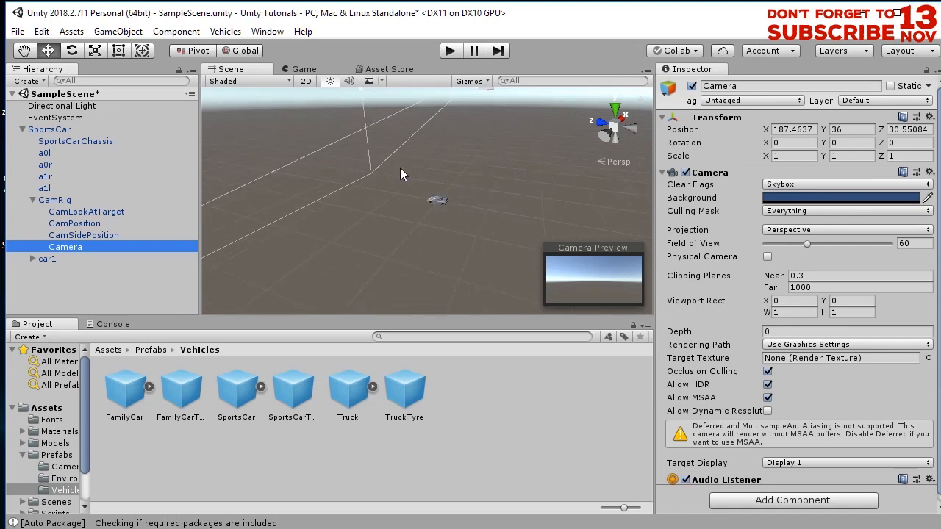
pyautogui.moveTo(450, 150); pyautogui.dragTo(345, 297, button='middle')
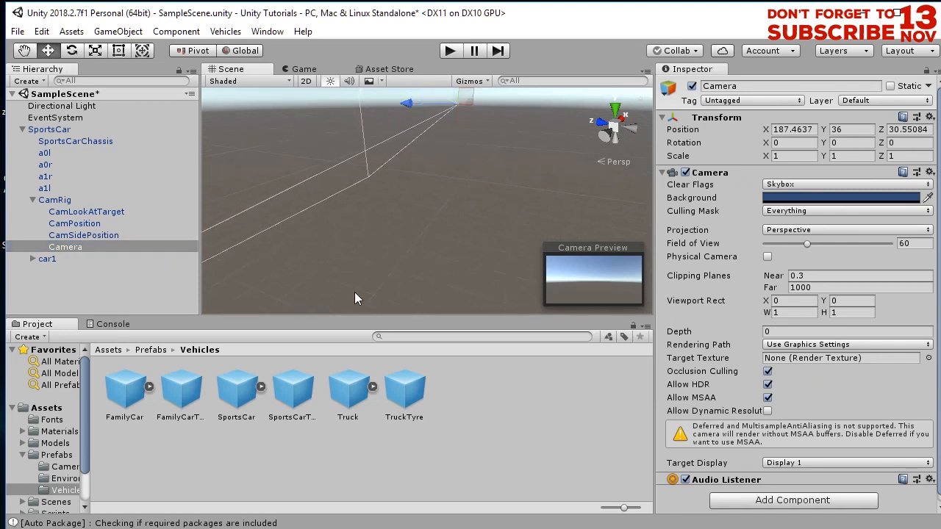
pyautogui.click(804, 131)
pyautogui.write('0')
pyautogui.press('Tab')
pyautogui.write('0')
pyautogui.press('Tab')
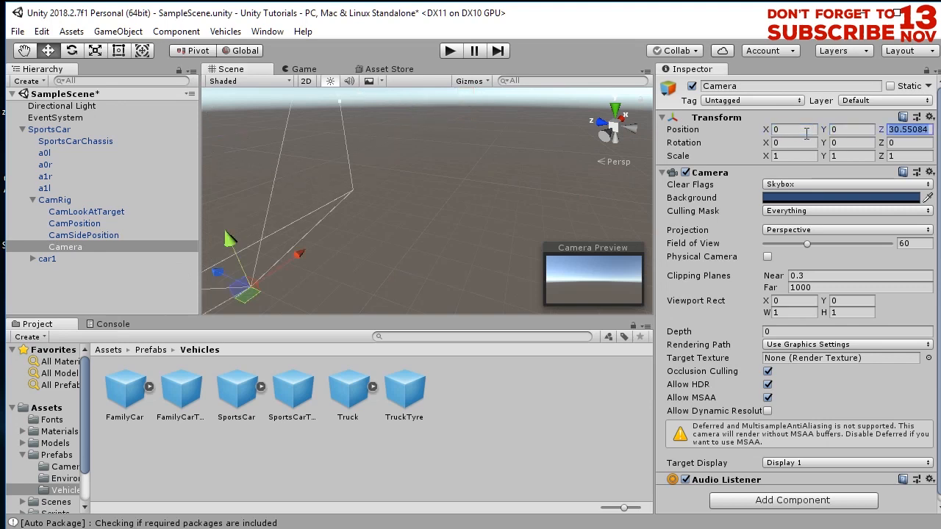
# - Set the Camera's Z position to 0
pyautogui.write('0')
pyautogui.moveTo(448, 296); pyautogui.dragTo(451, 184, button='middle')
pyautogui.scroll(-3, 372, 229)
pyautogui.scroll(5, 320, 241)
pyautogui.moveTo(319, 247); pyautogui.dragTo(395, 208, button='middle')
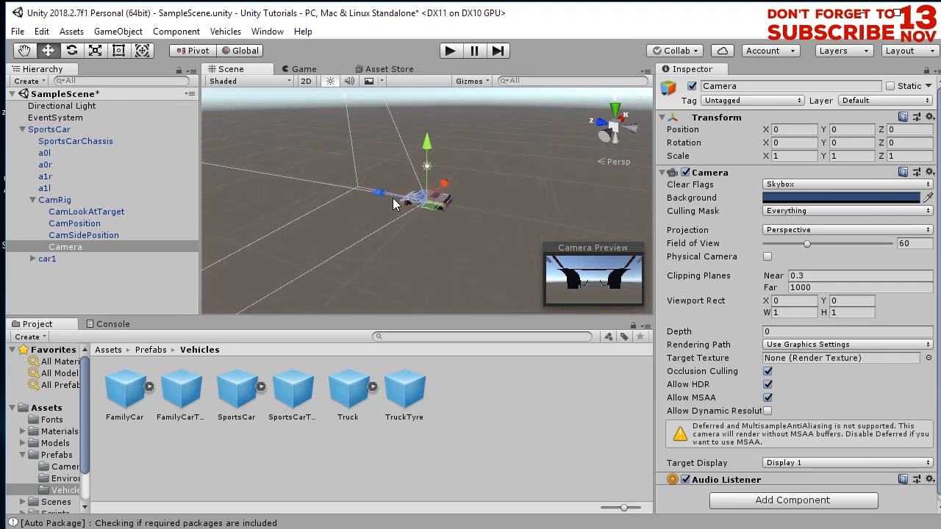
# - Move the Camera up to about 1.22 on Y and back to about -5.04 on Z behind the car
pyautogui.moveTo(380, 193); pyautogui.dragTo(447, 212)
pyautogui.moveTo(499, 165); pyautogui.dragTo(500, 130)
pyautogui.moveTo(448, 176); pyautogui.dragTo(470, 178)
pyautogui.moveTo(532, 128); pyautogui.dragTo(529, 142)
pyautogui.scroll(15, 260, 251)
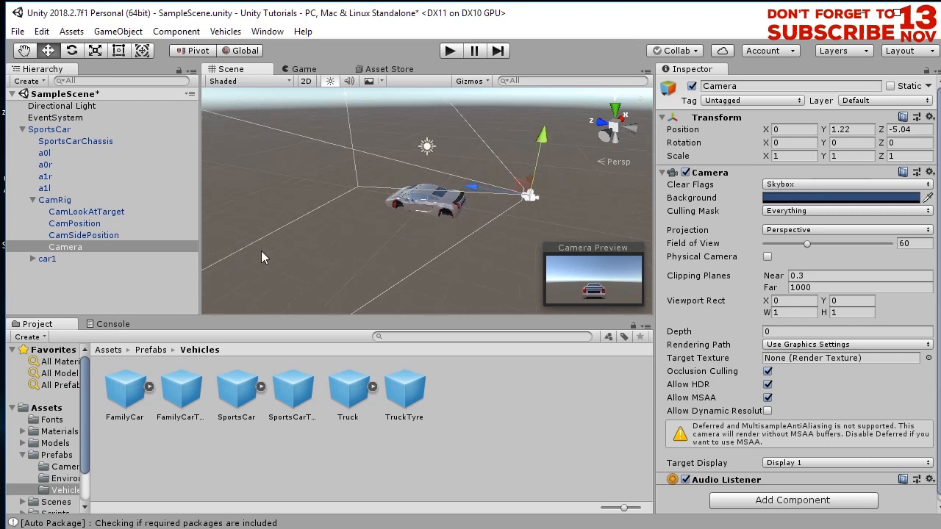
pyautogui.keyDown('alt'); pyautogui.moveTo(418, 251); pyautogui.dragTo(482, 224); pyautogui.keyUp('alt')
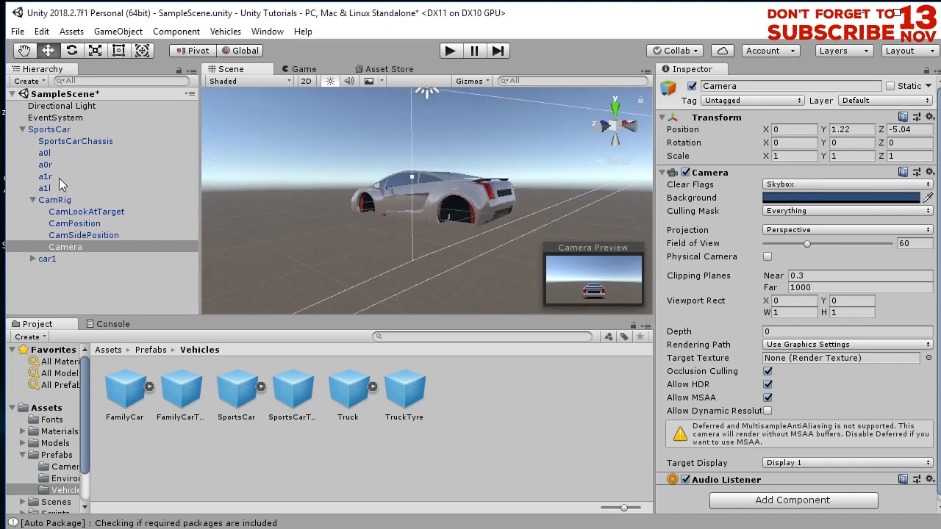
# - Hide the SportsCarChassis mesh by disabling its Mesh Renderer, and save the scene
pyautogui.click(55, 143)
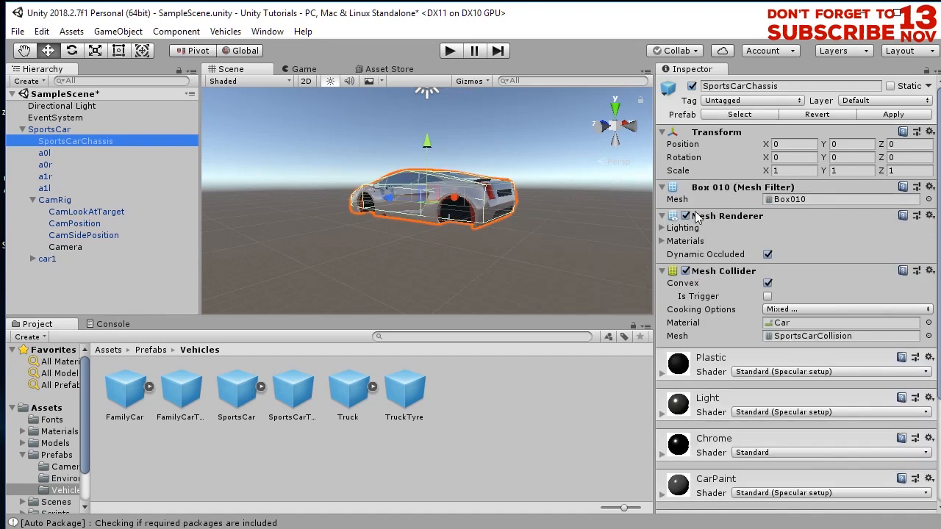
pyautogui.click(685, 216)
pyautogui.keyDown('alt'); pyautogui.moveTo(465, 231); pyautogui.dragTo(508, 248); pyautogui.keyUp('alt')
pyautogui.keyDown('alt'); pyautogui.moveTo(359, 218); pyautogui.dragTo(423, 218); pyautogui.keyUp('alt')
pyautogui.scroll(5, 489, 255)
pyautogui.keyDown('alt'); pyautogui.moveTo(495, 250); pyautogui.dragTo(470, 255); pyautogui.keyUp('alt')
pyautogui.hotkey('ctrl', 's')
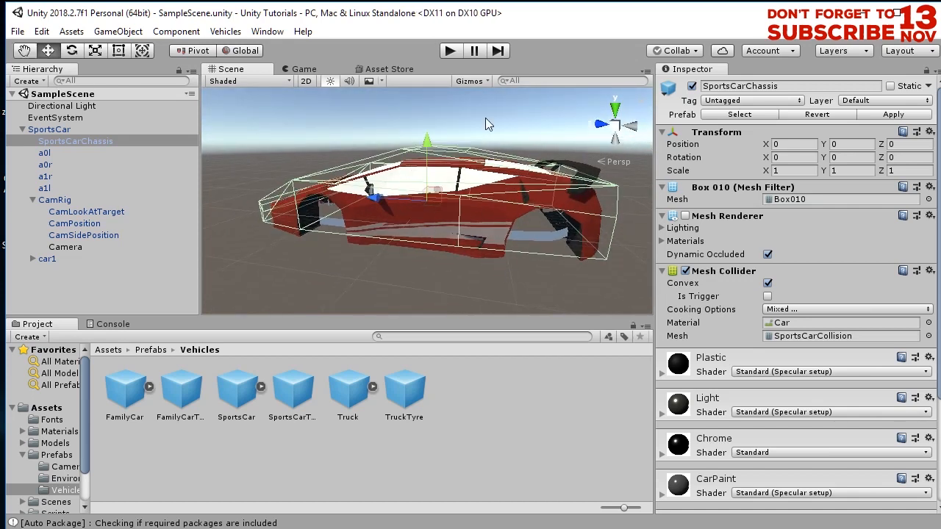
# - Play the scene briefly to test the car, then stop it
pyautogui.click(450, 50)
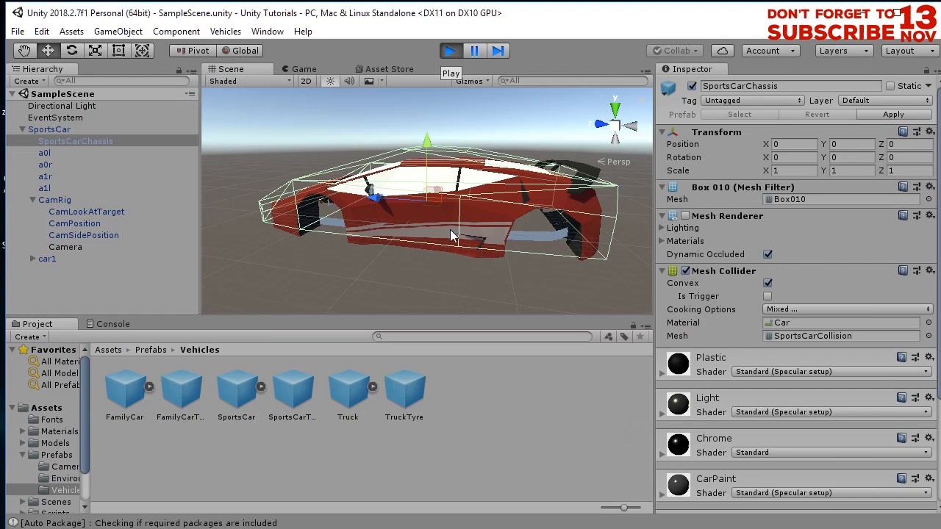
pyautogui.click(453, 50)
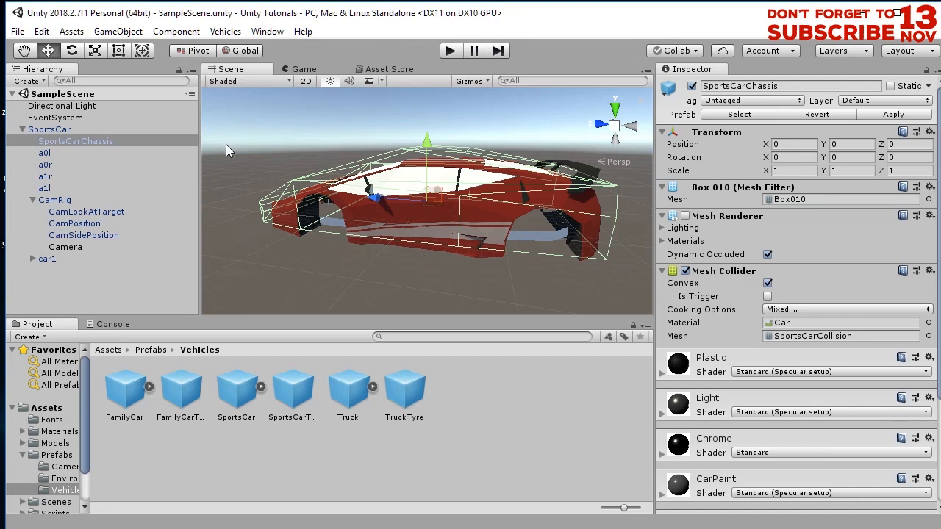
pyautogui.scroll(-5, 227, 153)
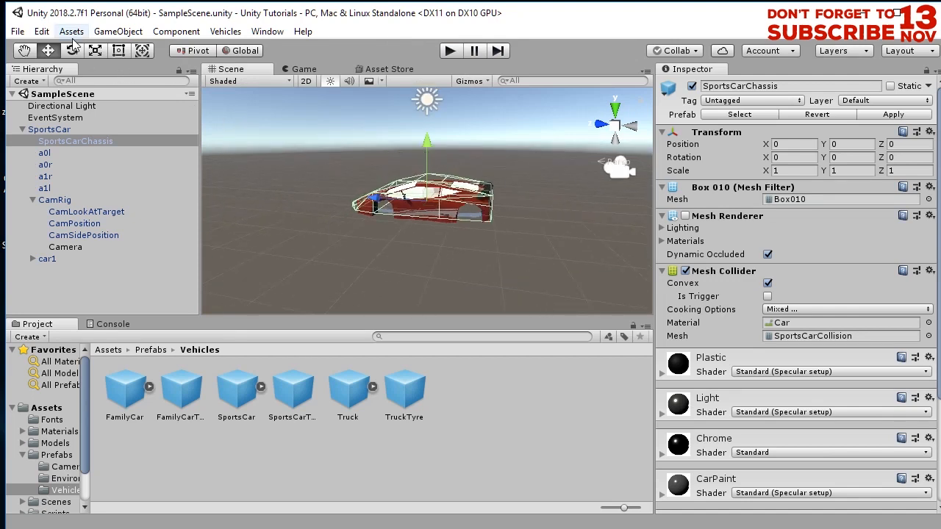
# - Create a 3D Plane object in the scene
pyautogui.click(118, 31)
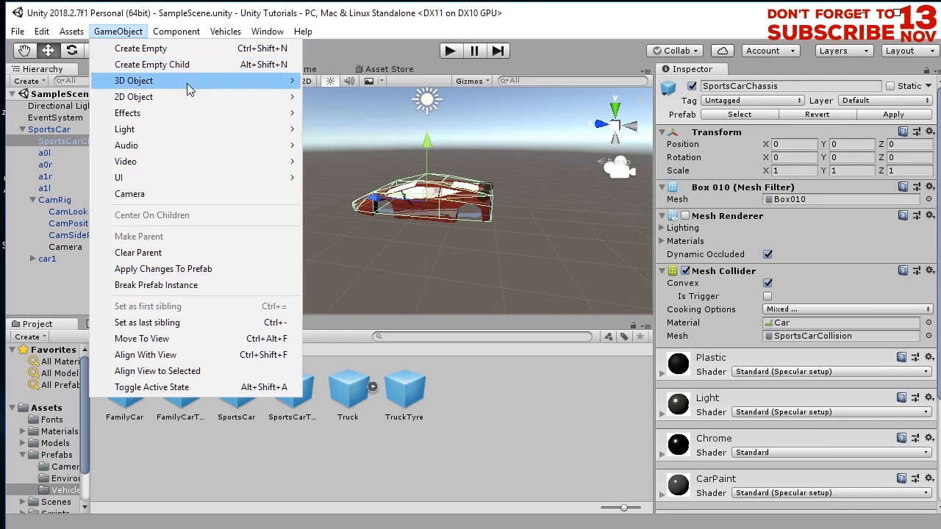
pyautogui.moveTo(186, 83)
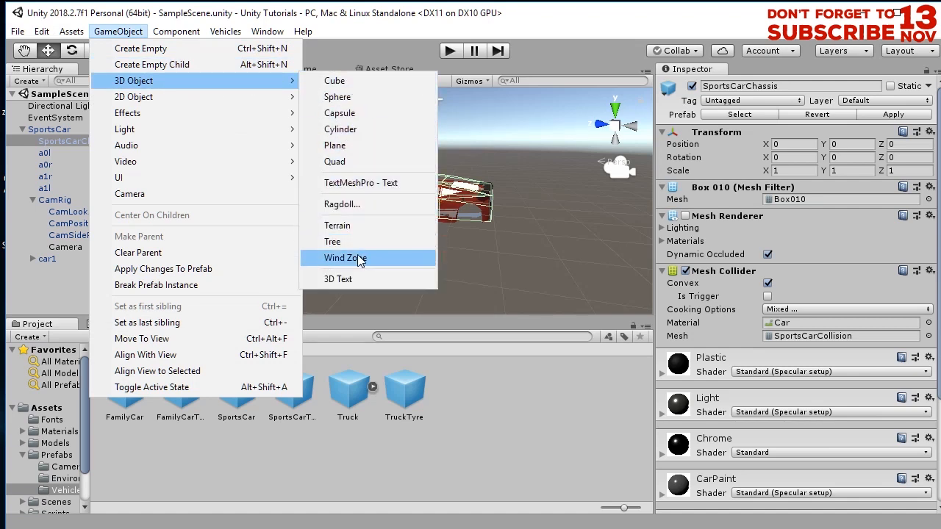
pyautogui.click(344, 146)
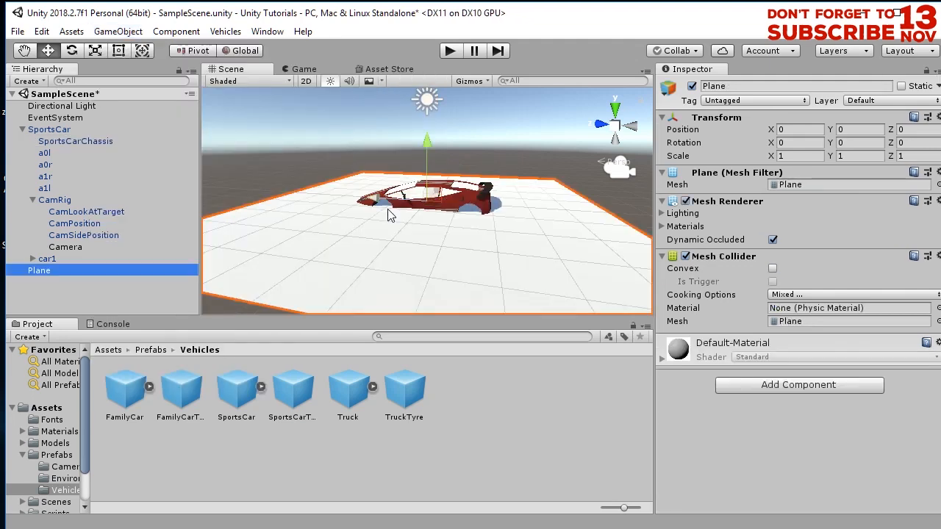
# - Scale the Plane to about 3 and lower it to about -1.17 on Y
pyautogui.keyDown('alt'); pyautogui.moveTo(415, 215); pyautogui.dragTo(569, 82); pyautogui.keyUp('alt')
pyautogui.click(95, 50)
pyautogui.click(47, 52)
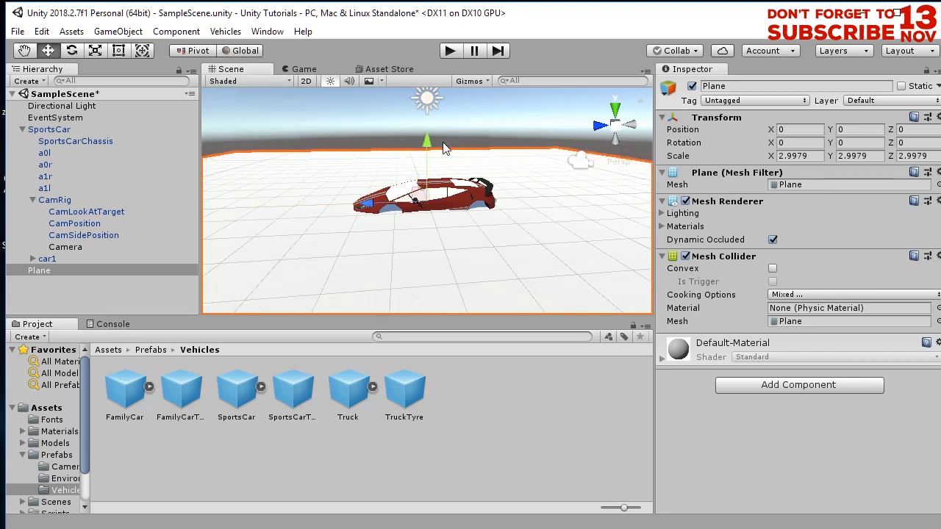
pyautogui.moveTo(427, 145); pyautogui.dragTo(425, 179)
# - Play the scene to test the car on the ground plane, then stop it
pyautogui.click(449, 50)
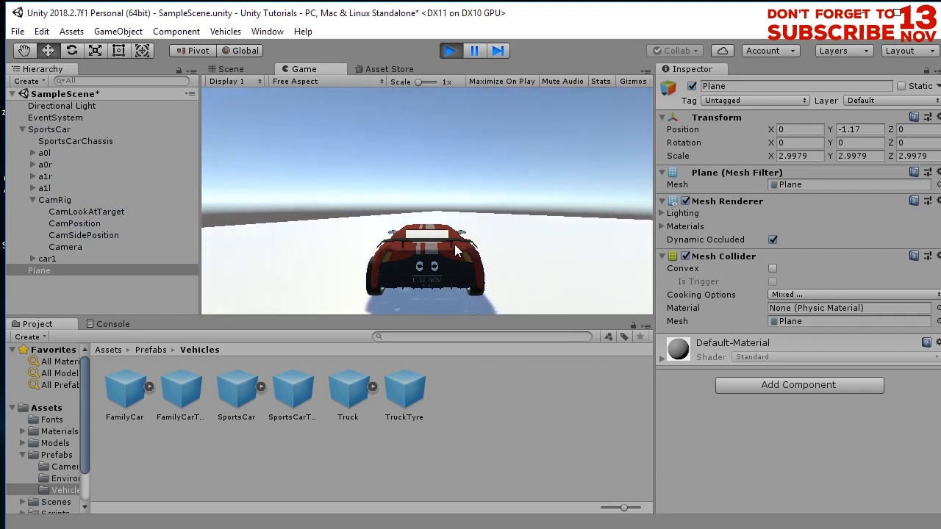
pyautogui.click(454, 49)
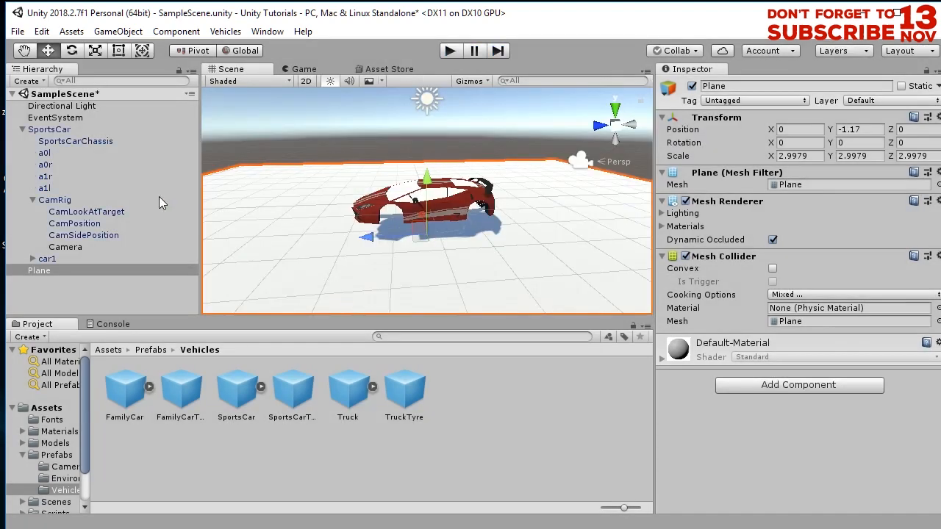
# - Place the Camera at about X -3.81, Y 0.72, Z -2.51 and rotate it about 49.5° around Y
pyautogui.click(56, 247)
pyautogui.keyDown('alt'); pyautogui.moveTo(505, 227); pyautogui.dragTo(138, 70); pyautogui.keyUp('alt')
pyautogui.click(71, 50)
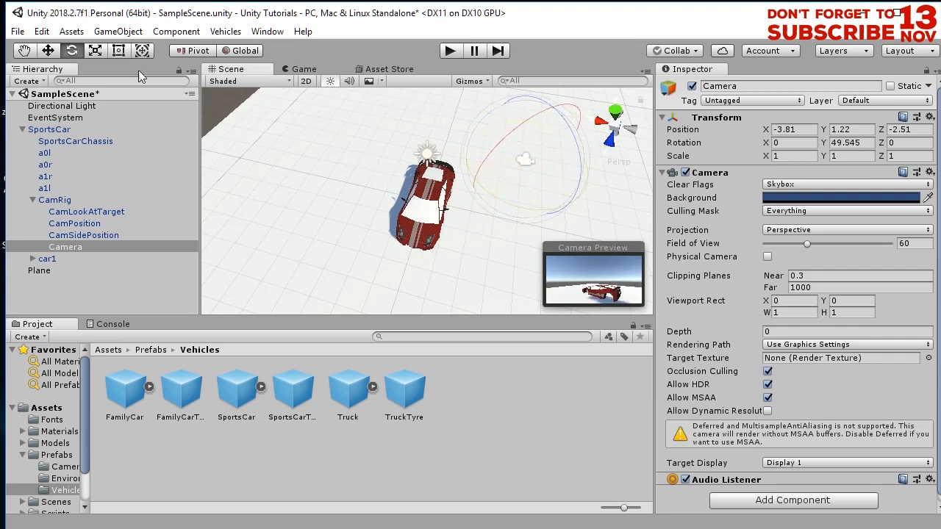
pyautogui.click(47, 50)
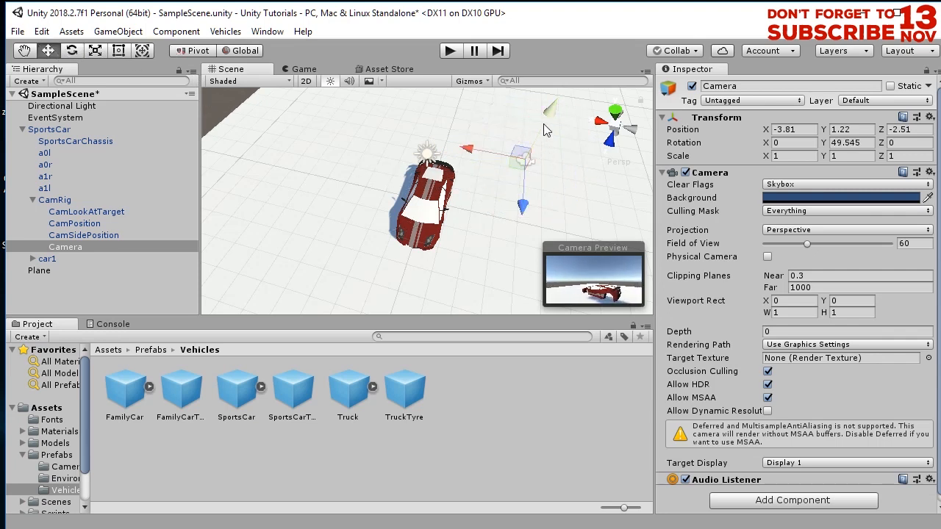
pyautogui.moveTo(548, 118); pyautogui.dragTo(549, 126)
# - Play the scene to check the camera view, then stop it and zoom in on the front wheel
pyautogui.click(451, 51)
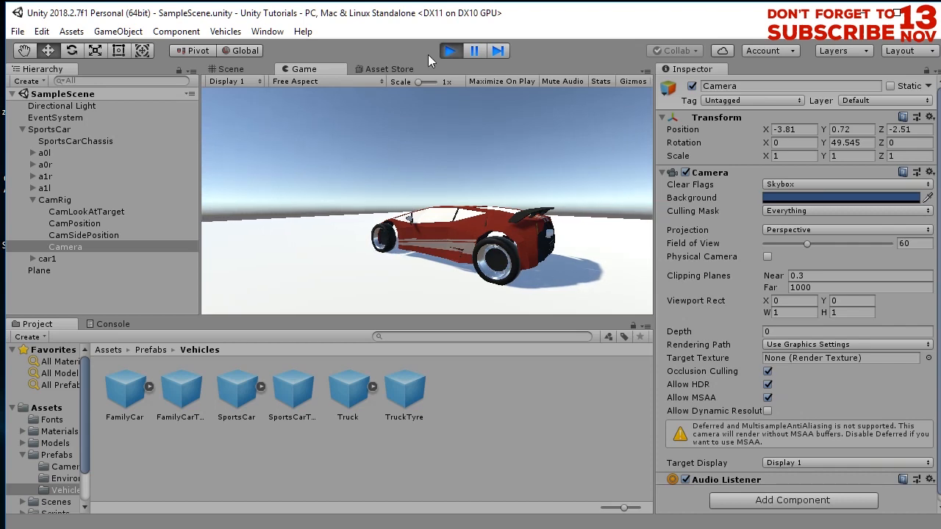
pyautogui.click(452, 52)
pyautogui.scroll(5, 484, 240)
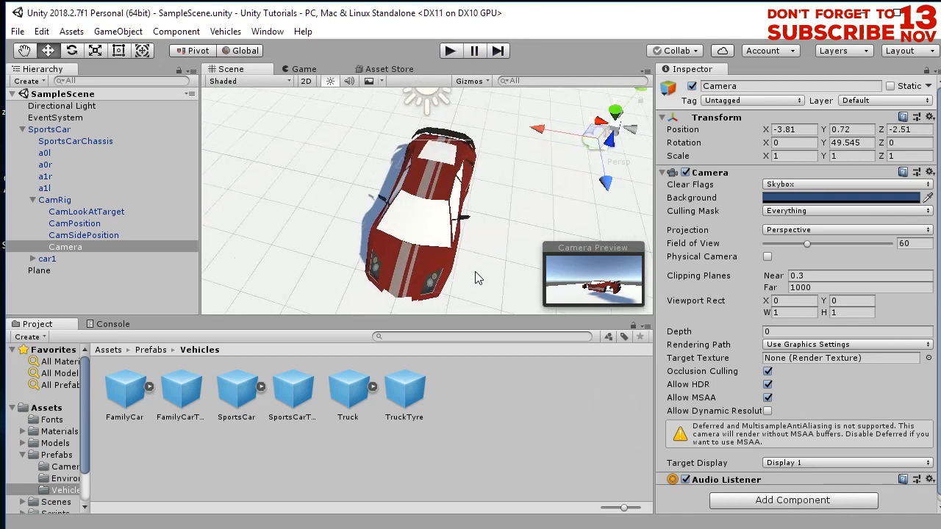
pyautogui.scroll(2, 470, 277)
pyautogui.scroll(1, 477, 289)
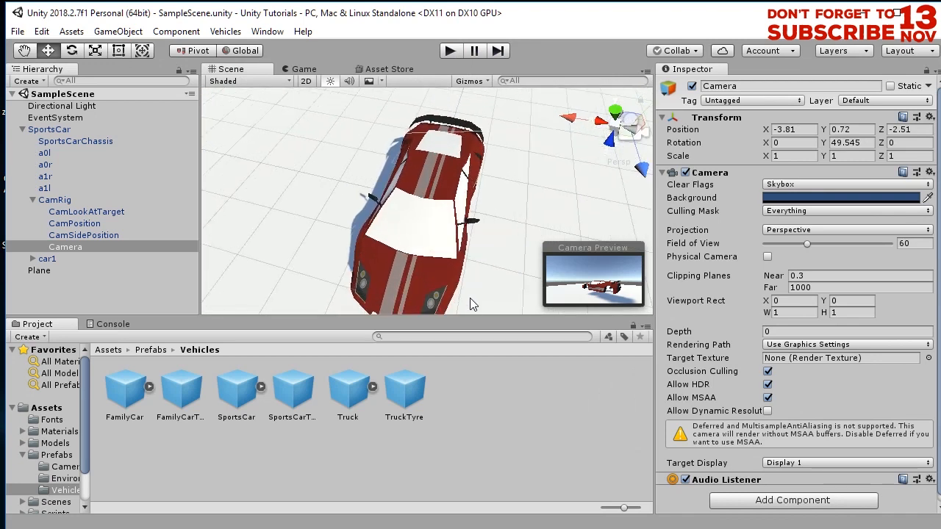
pyautogui.keyDown('alt'); pyautogui.moveTo(469, 298); pyautogui.dragTo(441, 243); pyautogui.keyUp('alt')
pyautogui.scroll(5, 411, 242)
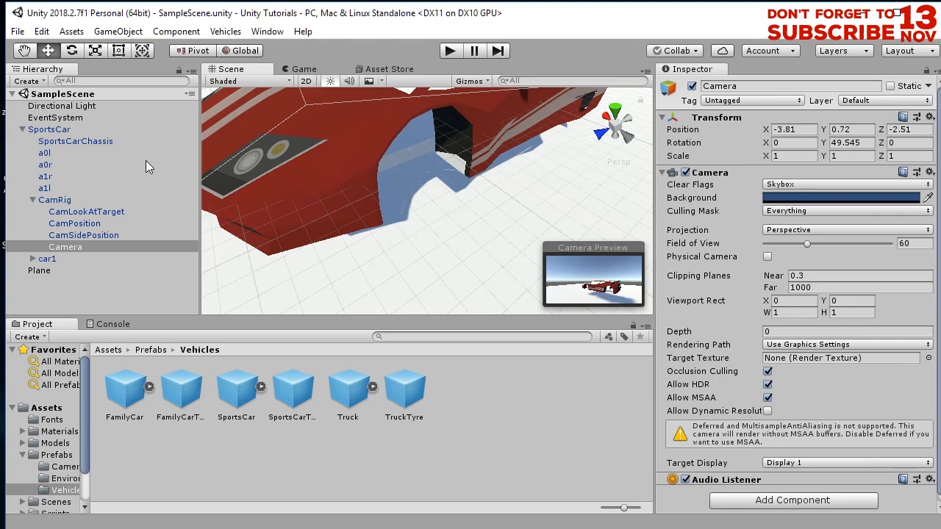
# - Move the front wheel colliders a0l and a0r back to about 1.116 on Z
pyautogui.click(44, 153)
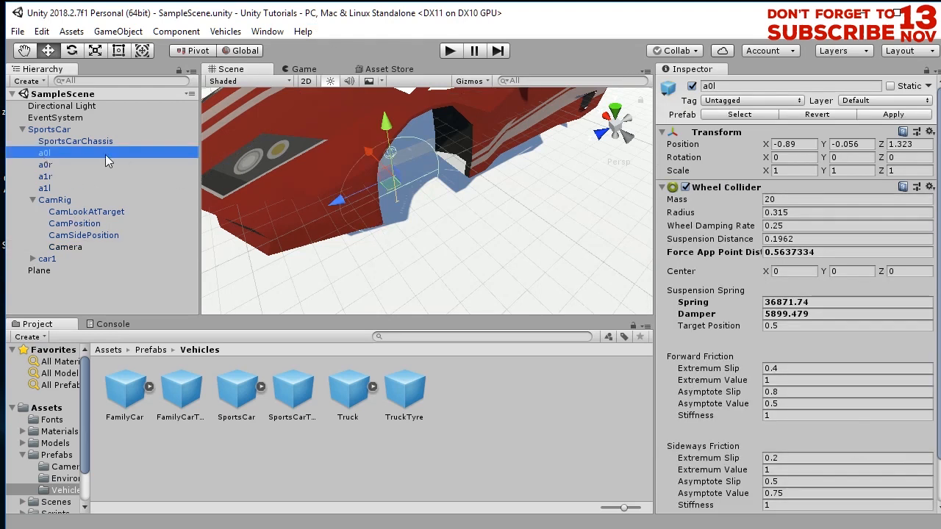
pyautogui.keyDown('ctrl'); pyautogui.click(60, 163); pyautogui.keyUp('ctrl')
pyautogui.moveTo(385, 168); pyautogui.dragTo(340, 256, button='middle')
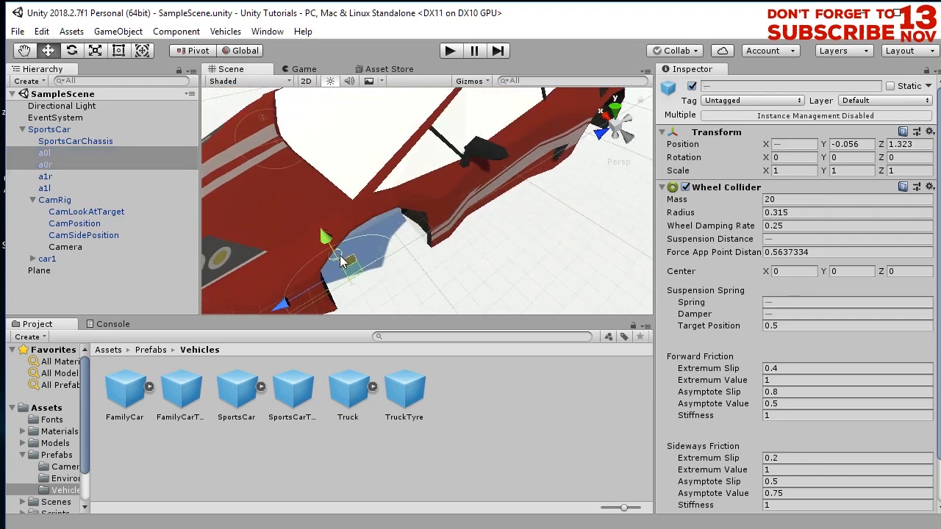
pyautogui.moveTo(309, 287); pyautogui.dragTo(391, 169)
pyautogui.moveTo(295, 191); pyautogui.dragTo(302, 191)
pyautogui.moveTo(415, 220)
pyautogui.mouseDown(button='middle')
pyautogui.moveTo(400, 204)
pyautogui.moveTo(412, 215)
pyautogui.mouseUp(button='middle')
pyautogui.keyDown('alt'); pyautogui.moveTo(411, 215); pyautogui.dragTo(453, 245); pyautogui.keyUp('alt')
pyautogui.moveTo(408, 247); pyautogui.dragTo(316, 259, button='middle')
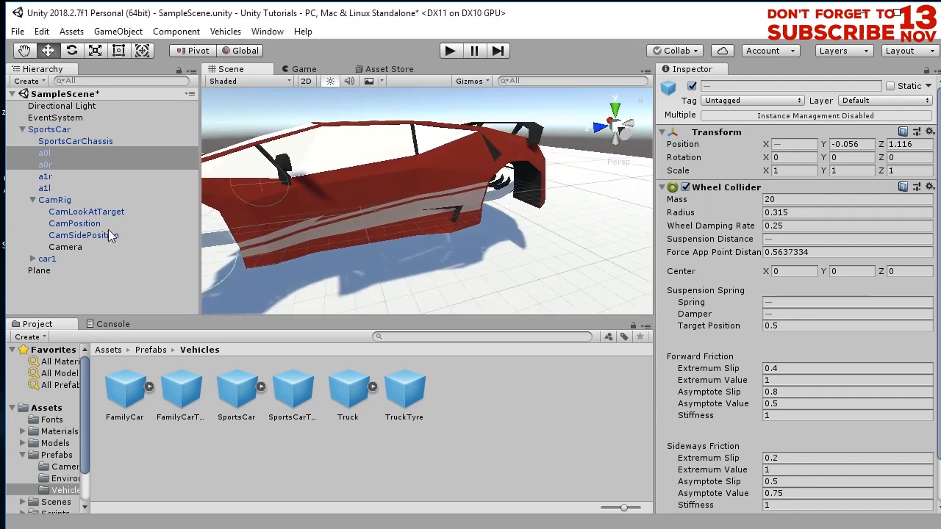
# - Move the rear wheel colliders a1r and a1l to about -1.38 on Z
pyautogui.click(57, 180)
pyautogui.keyDown('shift'); pyautogui.click(58, 189); pyautogui.keyUp('shift')
pyautogui.moveTo(455, 226); pyautogui.dragTo(386, 236, button='middle')
pyautogui.keyDown('alt'); pyautogui.moveTo(386, 235); pyautogui.dragTo(315, 260); pyautogui.keyUp('alt')
pyautogui.moveTo(408, 160); pyautogui.dragTo(404, 162)
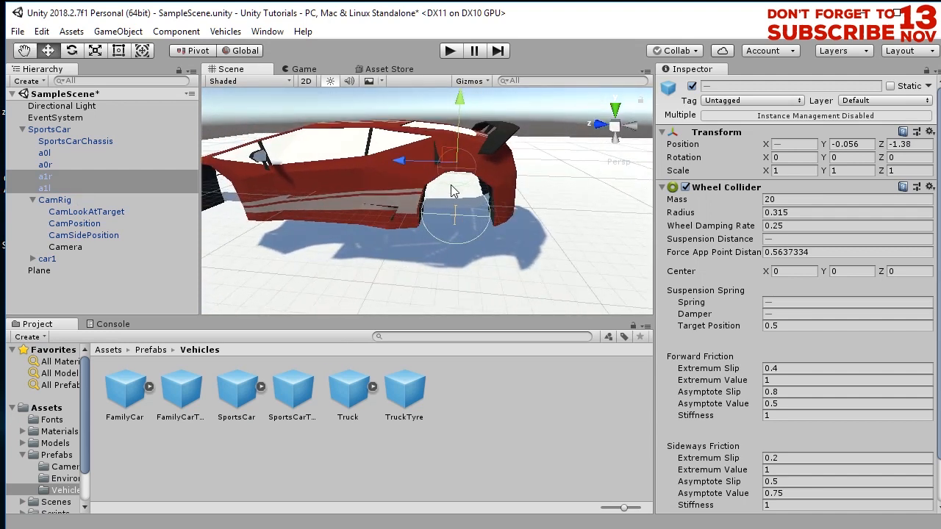
# - Save the scene and play it to test the new wheel positions
pyautogui.hotkey('ctrl', 's')
pyautogui.hotkey('ctrl', 'p')
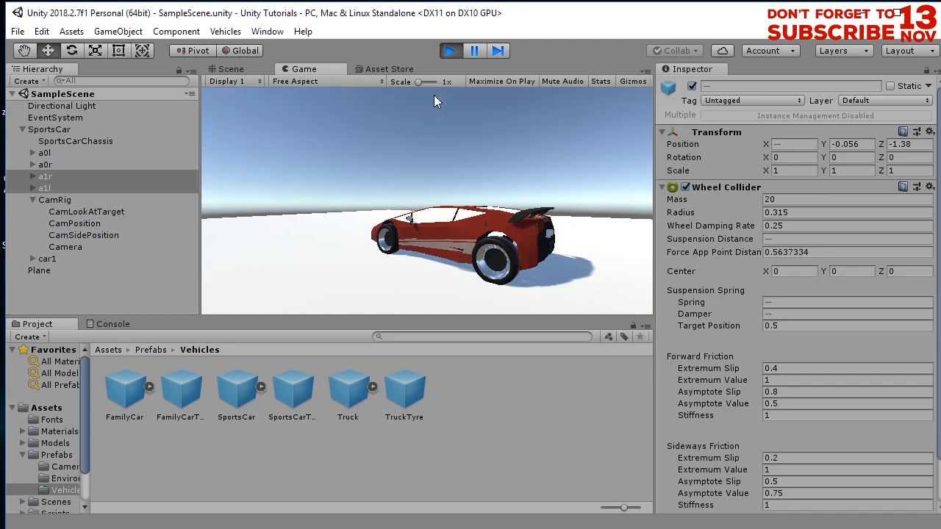
pyautogui.click(449, 51)
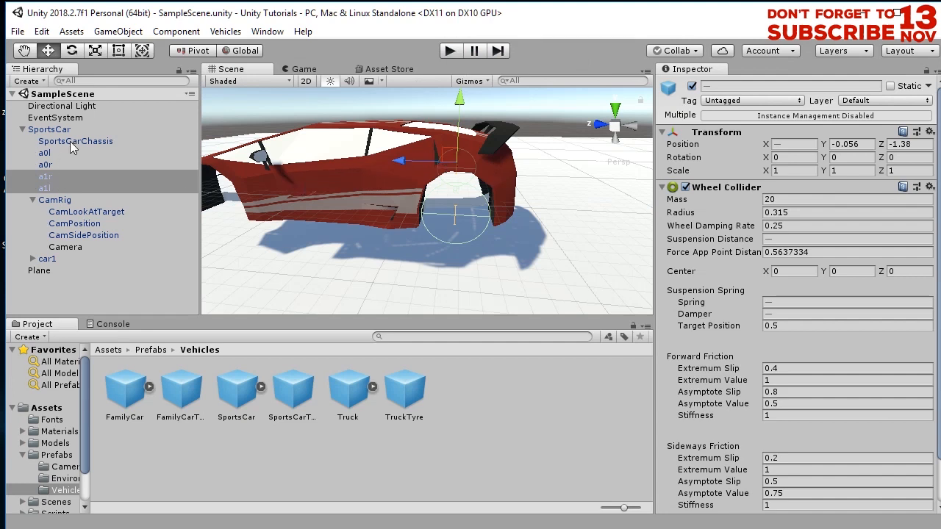
# - Move car1 just below SportsCarChassis in the hierarchy and lower it to about -0.41 on Y
pyautogui.moveTo(58, 259); pyautogui.dragTo(73, 145)
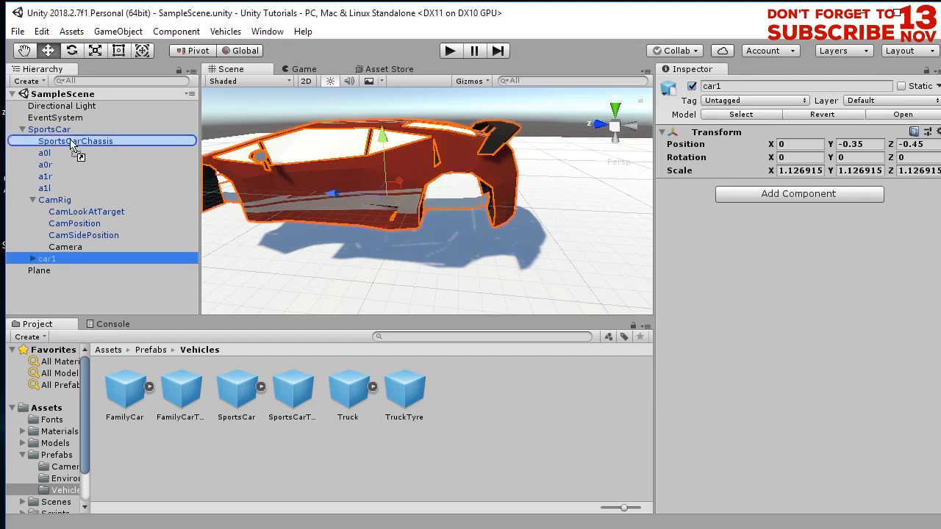
pyautogui.moveTo(73, 146); pyautogui.dragTo(71, 154)
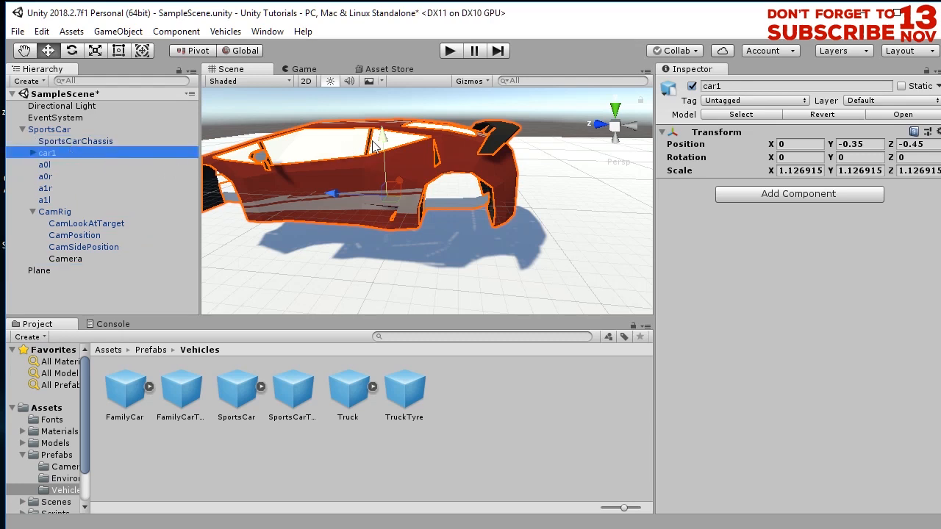
pyautogui.moveTo(381, 145); pyautogui.dragTo(383, 150)
# - Play the scene to test the car's fit, then stop it
pyautogui.click(451, 51)
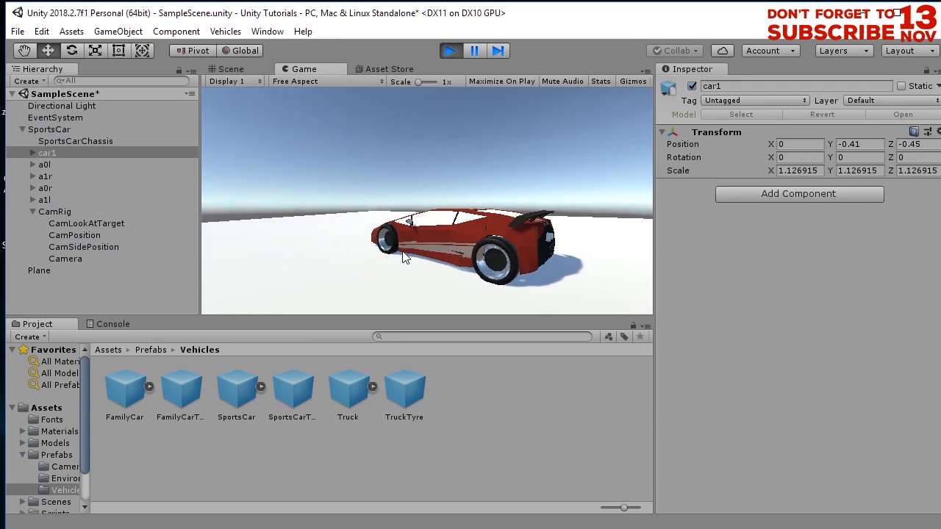
pyautogui.click(450, 51)
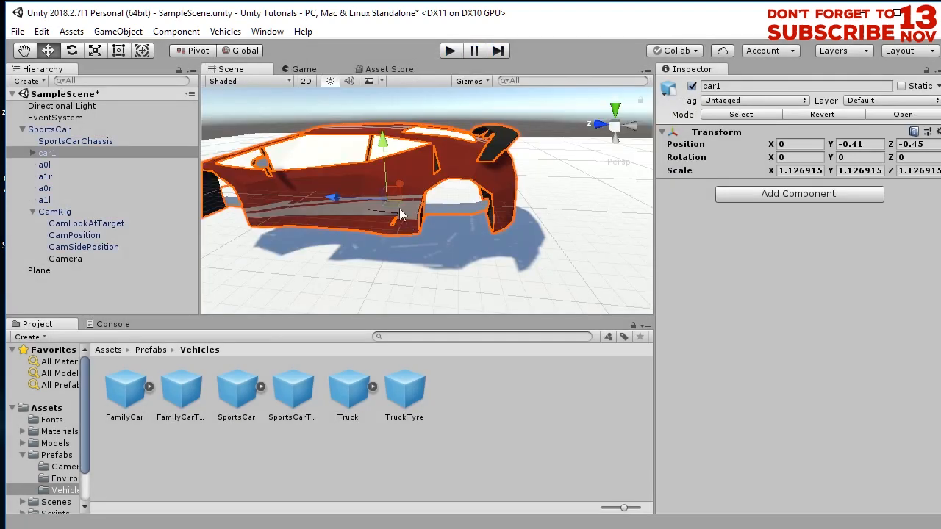
# - Scale car1 up to about 1.22
pyautogui.click(95, 51)
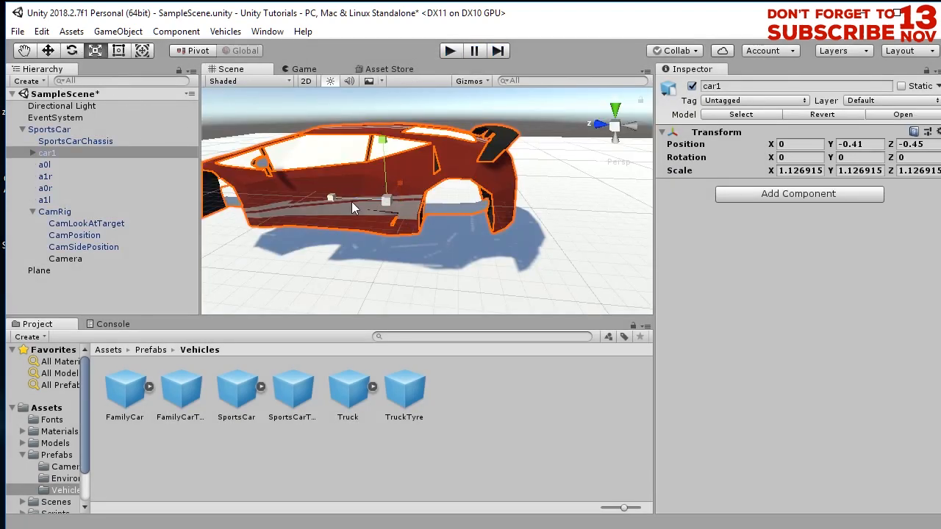
pyautogui.moveTo(389, 200); pyautogui.dragTo(392, 203)
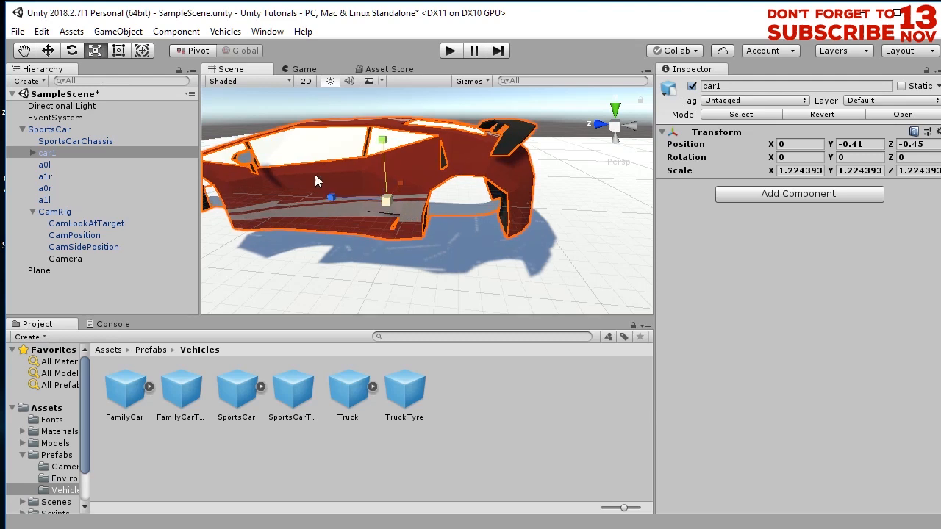
pyautogui.click(49, 53)
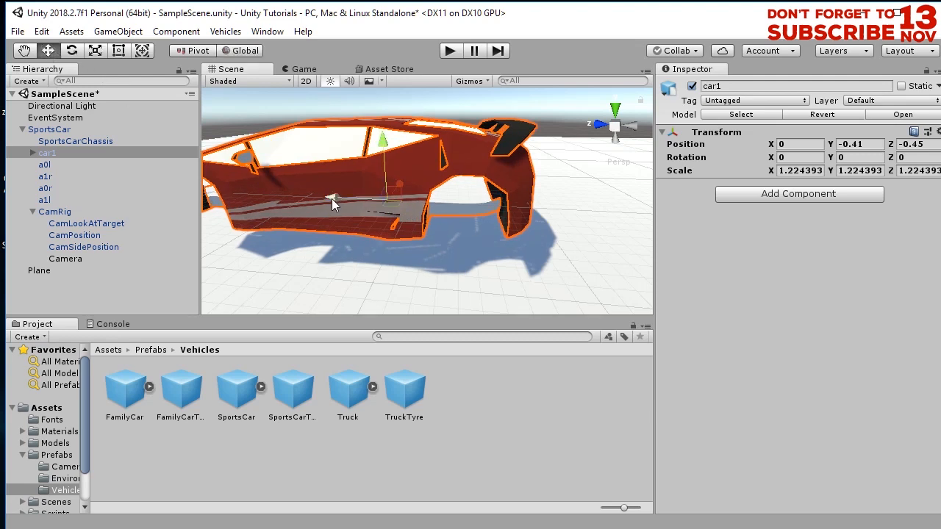
pyautogui.moveTo(332, 198); pyautogui.dragTo(330, 198)
# - Reposition the wheel colliders a0l, a1r, a0r and a1l along the car's length to line up with the wheel arches
pyautogui.click(55, 164)
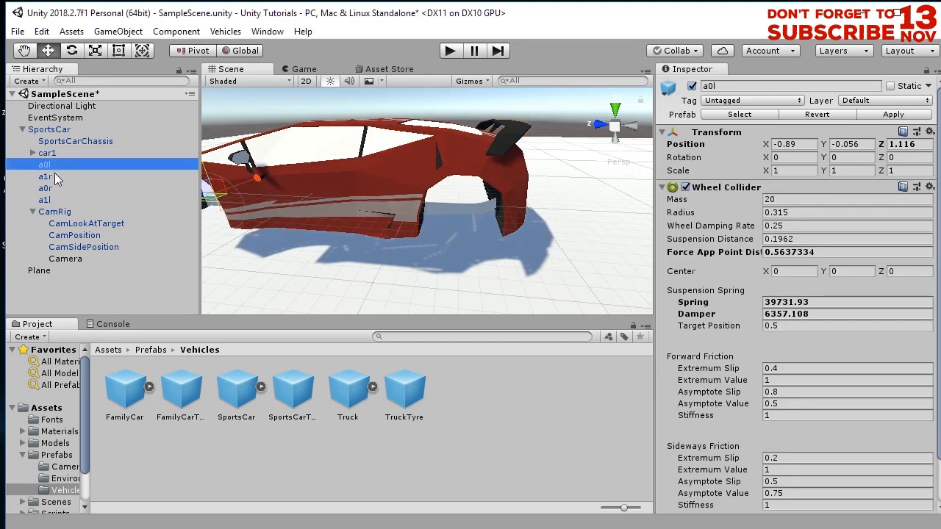
pyautogui.keyDown('ctrl'); pyautogui.click(55, 175); pyautogui.keyUp('ctrl')
pyautogui.scroll(3, 285, 232)
pyautogui.keyDown('alt'); pyautogui.moveTo(285, 232); pyautogui.dragTo(400, 208); pyautogui.keyUp('alt')
pyautogui.moveTo(301, 193); pyautogui.dragTo(269, 197)
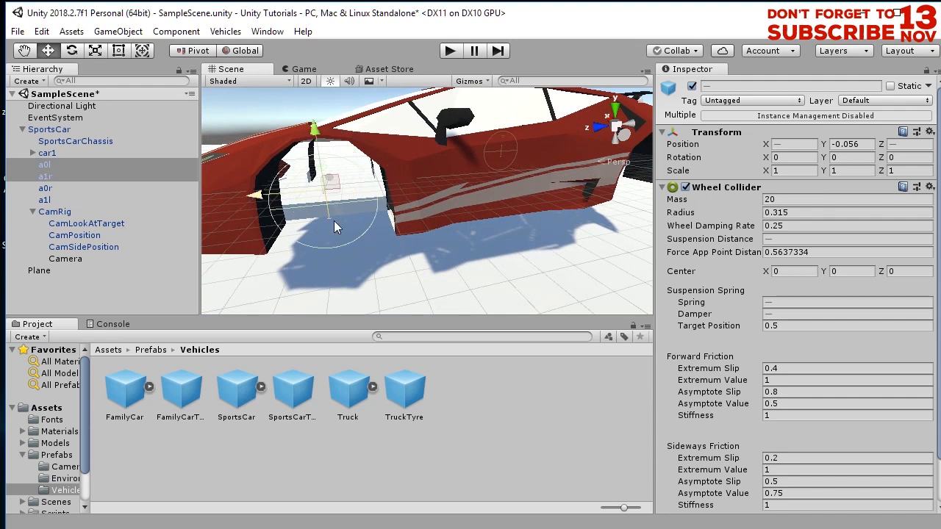
pyautogui.scroll(-3, 334, 220)
pyautogui.keyDown('alt'); pyautogui.moveTo(392, 235); pyautogui.dragTo(294, 254); pyautogui.keyUp('alt')
pyautogui.click(57, 189)
pyautogui.keyDown('ctrl'); pyautogui.click(46, 200); pyautogui.keyUp('ctrl')
pyautogui.keyDown('alt'); pyautogui.moveTo(476, 209); pyautogui.dragTo(239, 224); pyautogui.keyUp('alt')
pyautogui.scroll(-3, 508, 239)
pyautogui.keyDown('alt'); pyautogui.moveTo(473, 233); pyautogui.dragTo(324, 210); pyautogui.keyUp('alt')
pyautogui.click(102, 202)
pyautogui.click(103, 189)
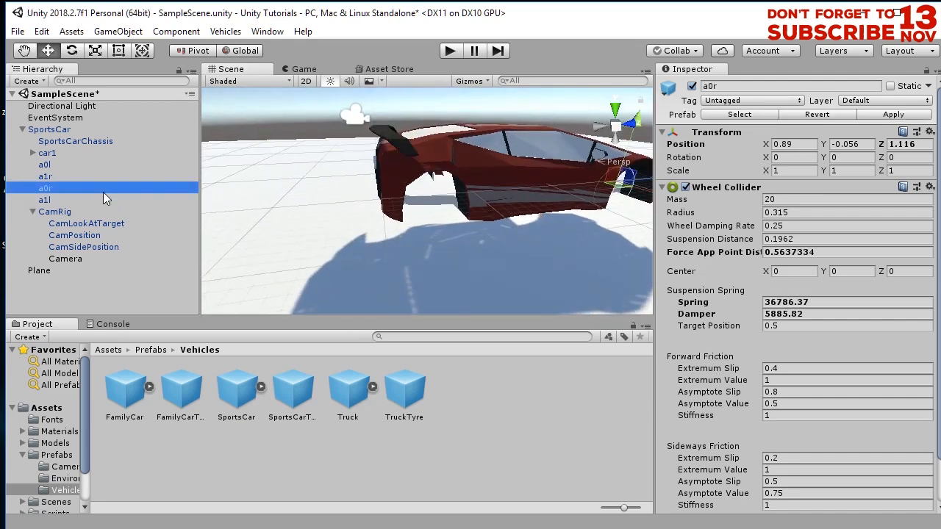
# - In the side view, move the rear right wheel collider a1r back to about -1.43 on Z
pyautogui.click(84, 176)
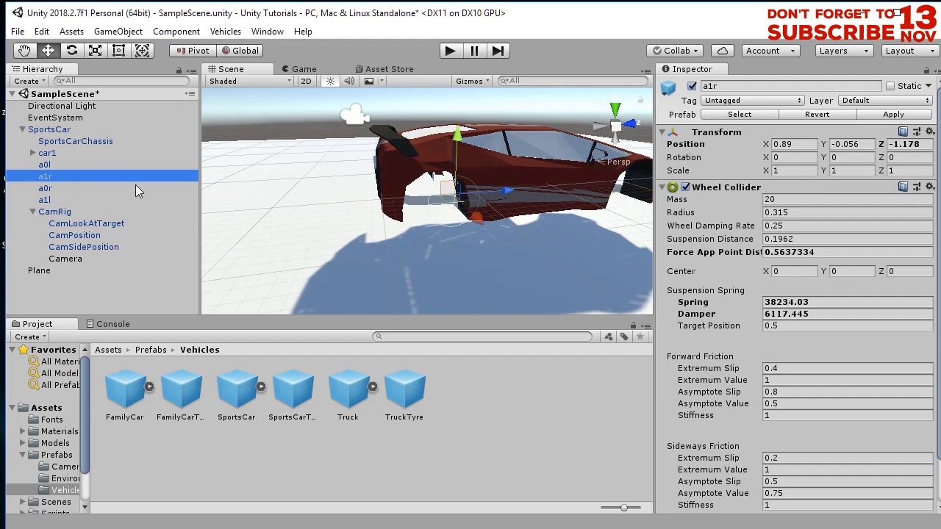
pyautogui.moveTo(419, 166)
pyautogui.keyDown('alt'); pyautogui.mouseDown()
pyautogui.moveTo(374, 163)
pyautogui.moveTo(417, 152)
pyautogui.mouseUp(); pyautogui.keyUp('alt')
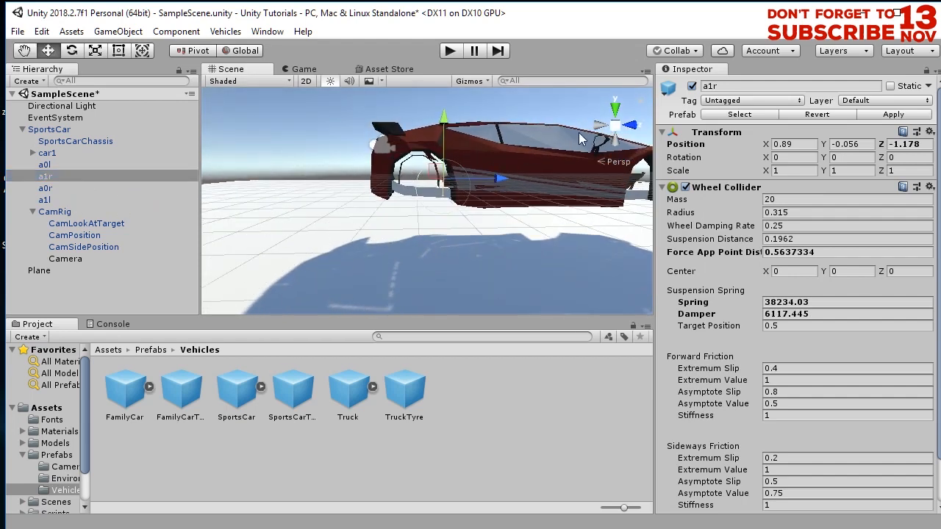
pyautogui.click(629, 126)
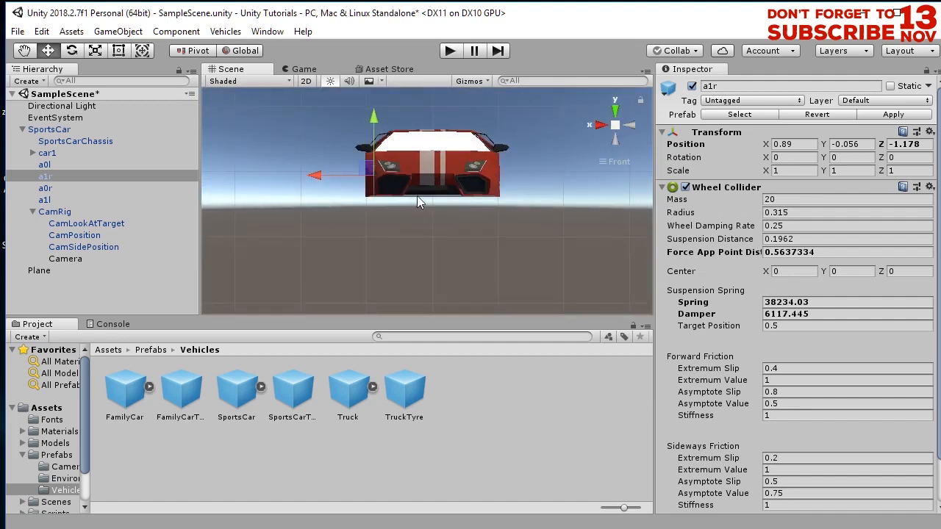
pyautogui.click(633, 125)
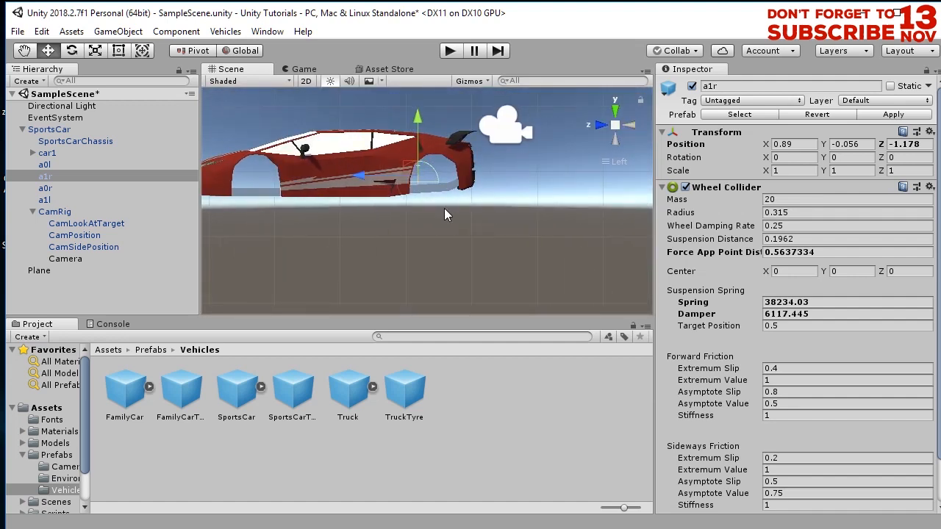
pyautogui.click(65, 188)
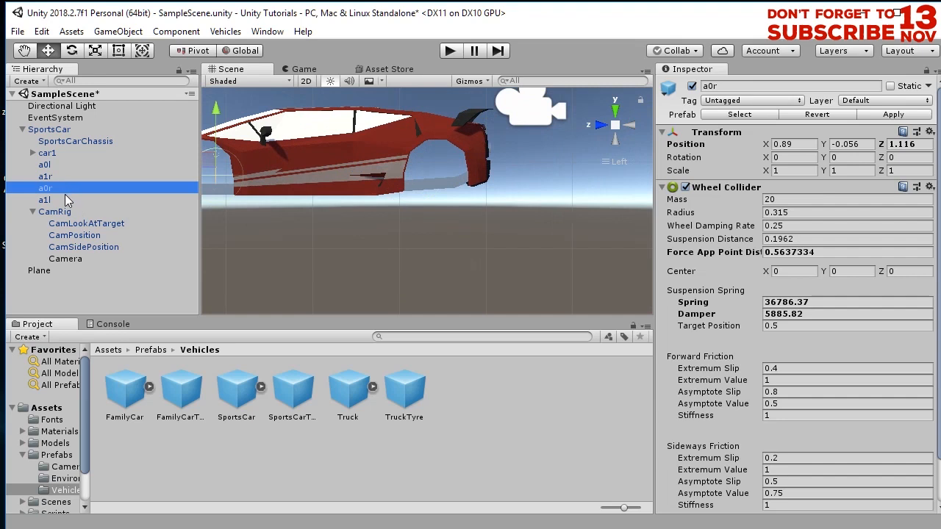
pyautogui.click(65, 196)
pyautogui.press('f')
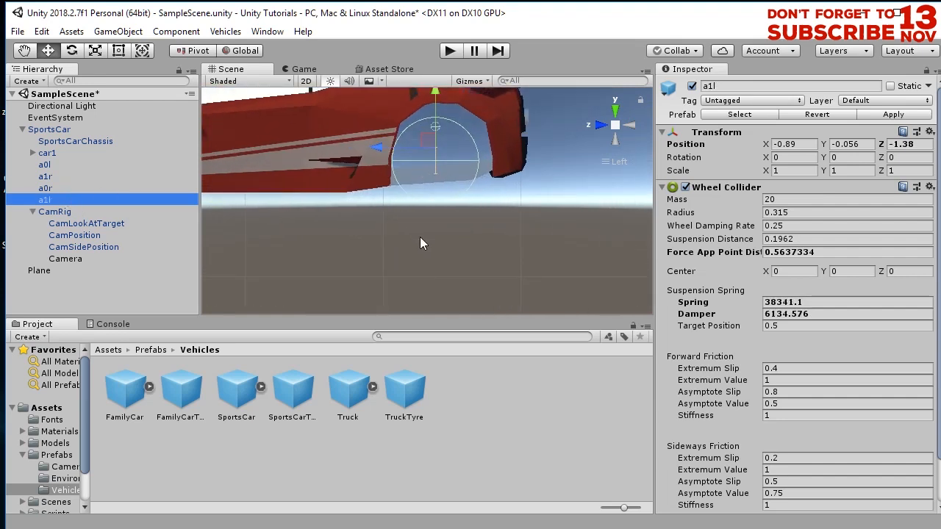
pyautogui.click(62, 188)
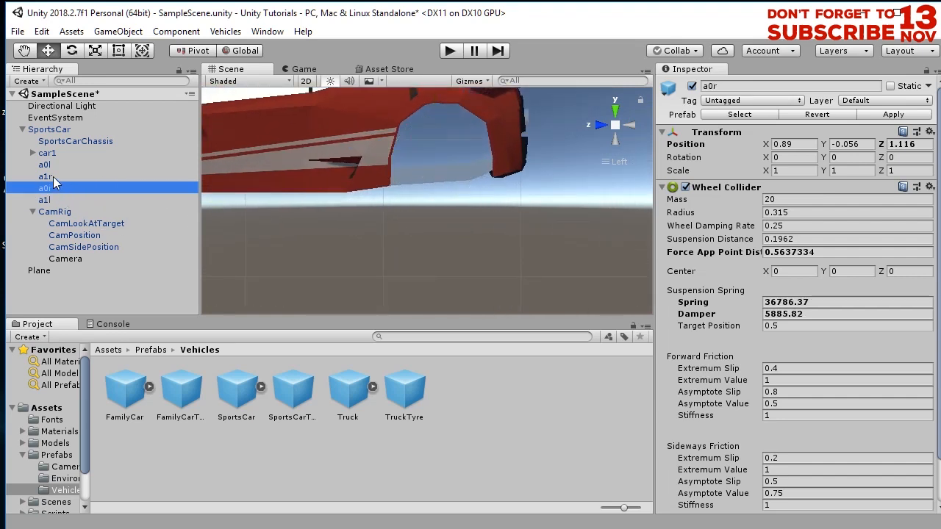
pyautogui.click(55, 177)
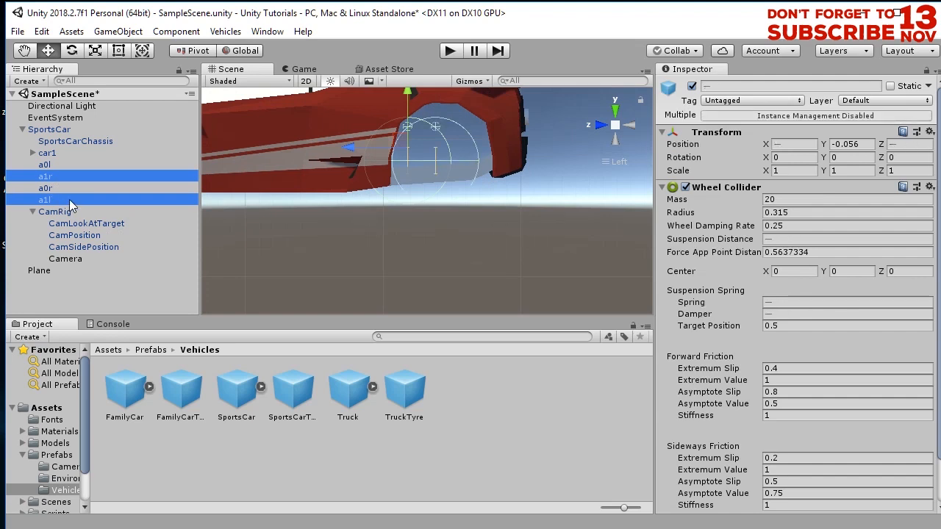
pyautogui.click(59, 175)
pyautogui.moveTo(351, 146); pyautogui.dragTo(384, 148)
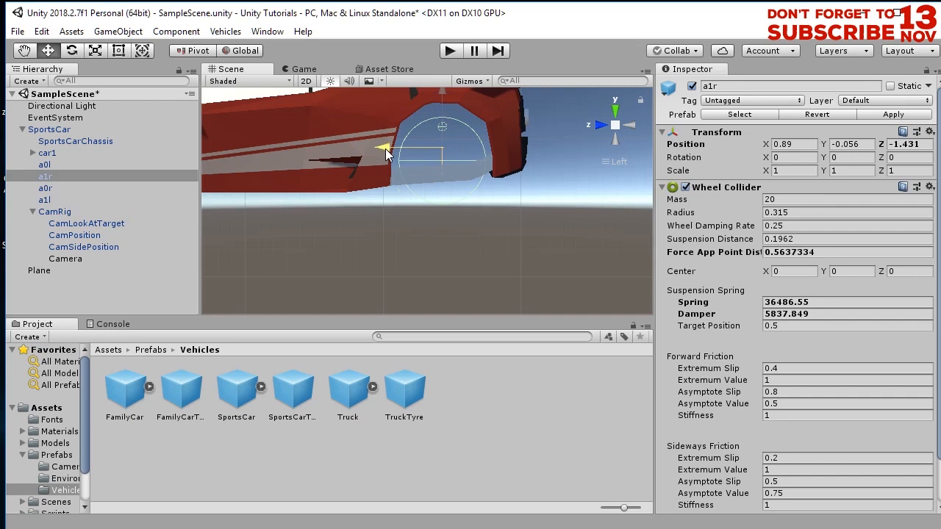
# - Move the rear left wheel collider a1l back to about -1.44 on Z
pyautogui.click(102, 199)
pyautogui.moveTo(374, 144); pyautogui.dragTo(386, 171)
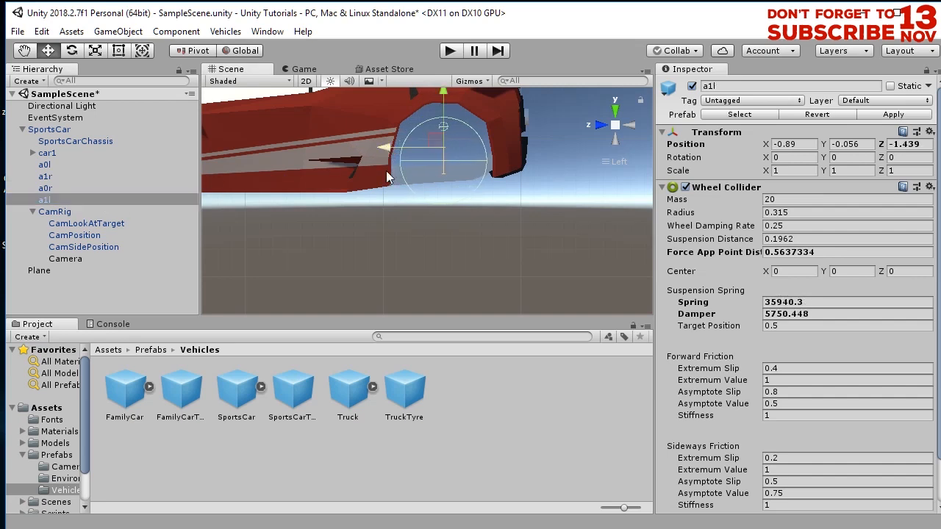
pyautogui.moveTo(220, 221); pyautogui.dragTo(448, 253, button='middle')
pyautogui.moveTo(272, 252); pyautogui.dragTo(430, 230, button='middle')
# - Shift the front wheel colliders a0l to about 1.275 and a0r to about 1.288 on Z
pyautogui.click(46, 165)
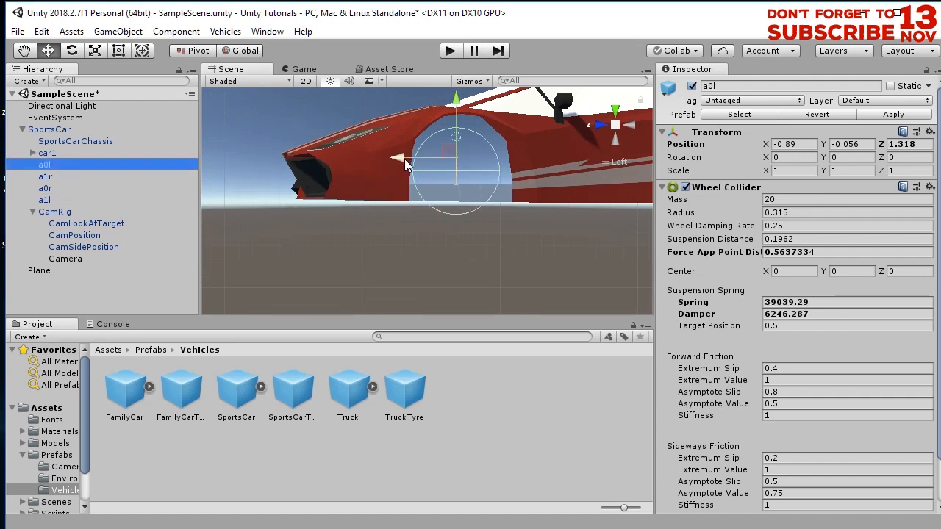
pyautogui.moveTo(399, 158); pyautogui.dragTo(402, 163)
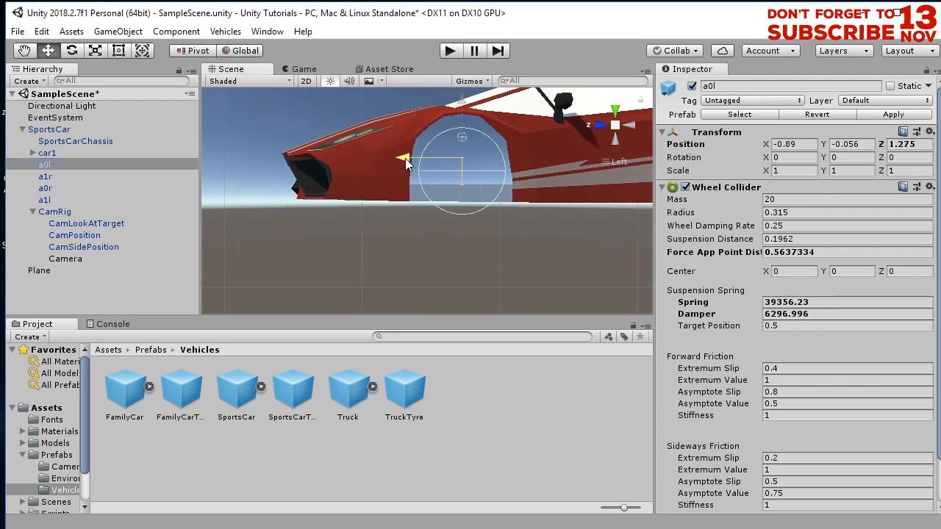
pyautogui.click(43, 178)
pyautogui.click(52, 188)
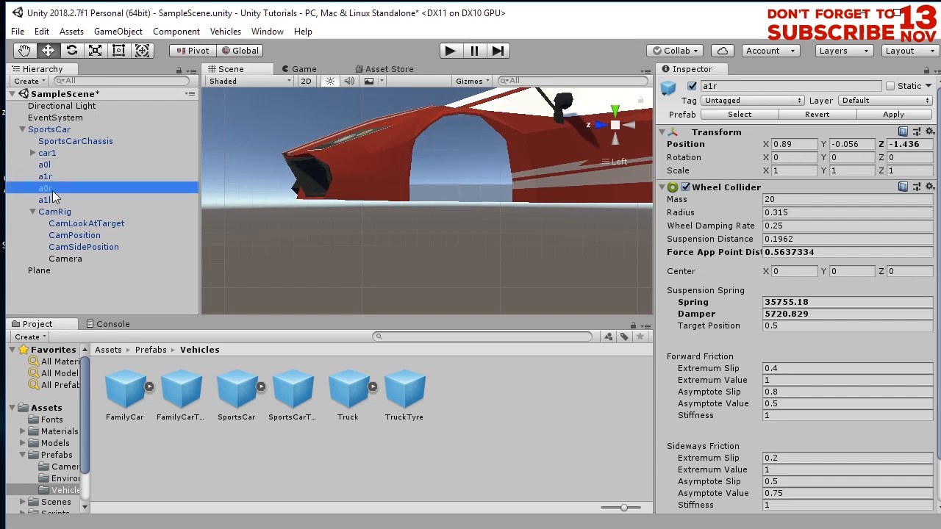
pyautogui.moveTo(420, 160); pyautogui.dragTo(397, 161)
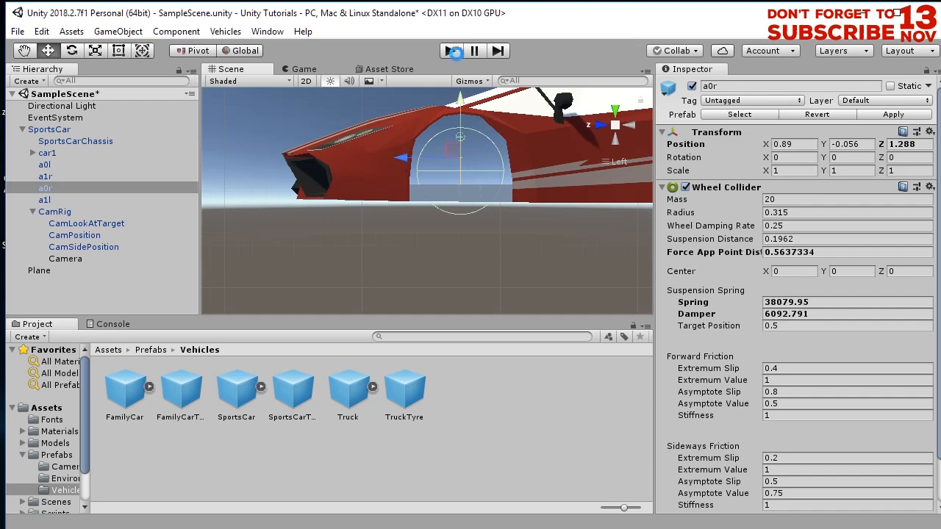
# - Play the scene to check the wheel placement, then stop it
pyautogui.click(450, 50)
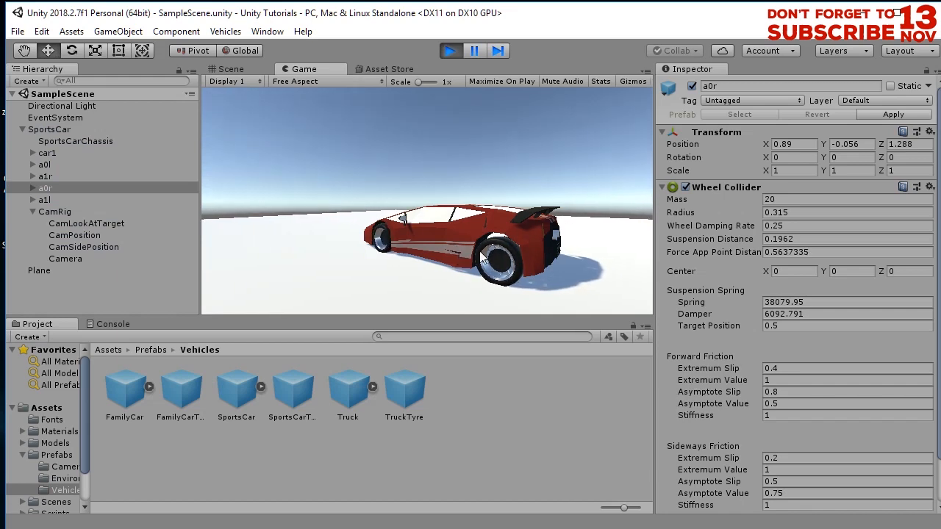
pyautogui.click(450, 51)
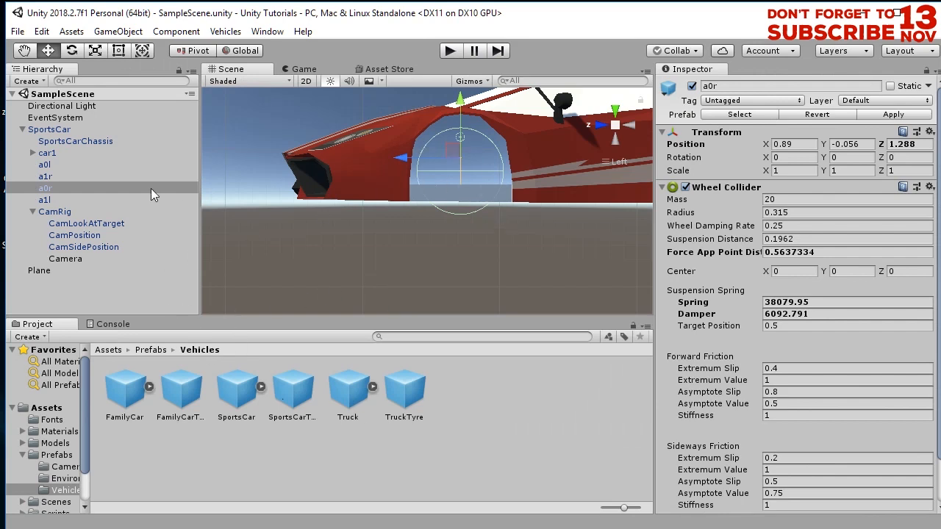
# - Set the SportsCar's Wheel Drive Wheel Shape to the car1_wheel model
pyautogui.click(82, 131)
pyautogui.scroll(-2, 724, 454)
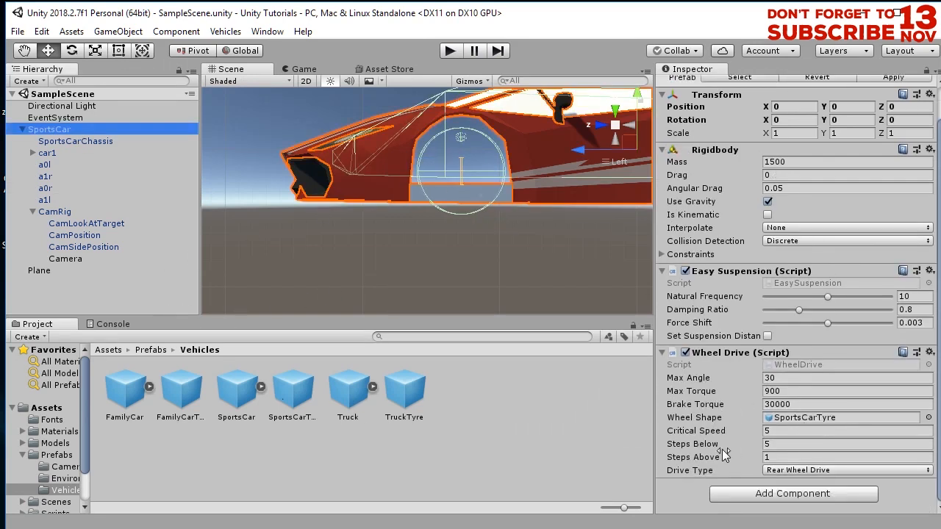
pyautogui.click(928, 417)
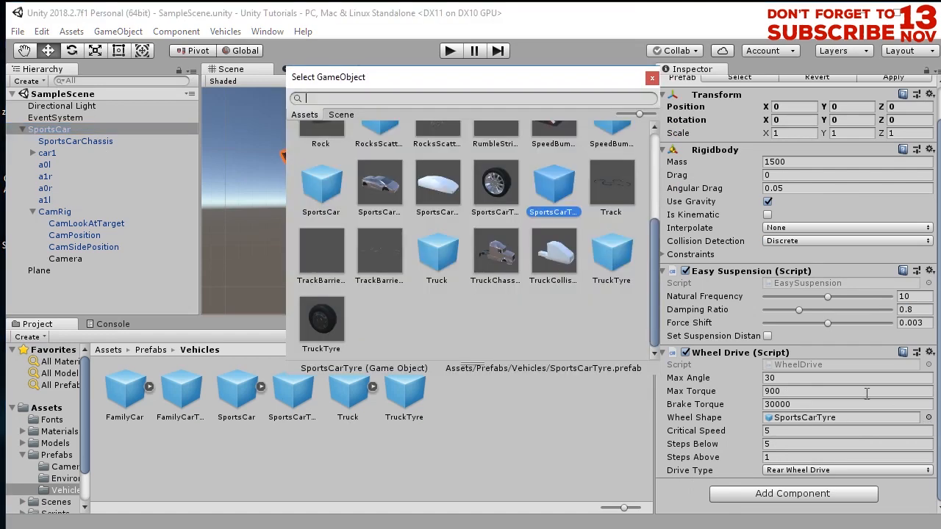
pyautogui.click(323, 323)
pyautogui.scroll(3, 435, 318)
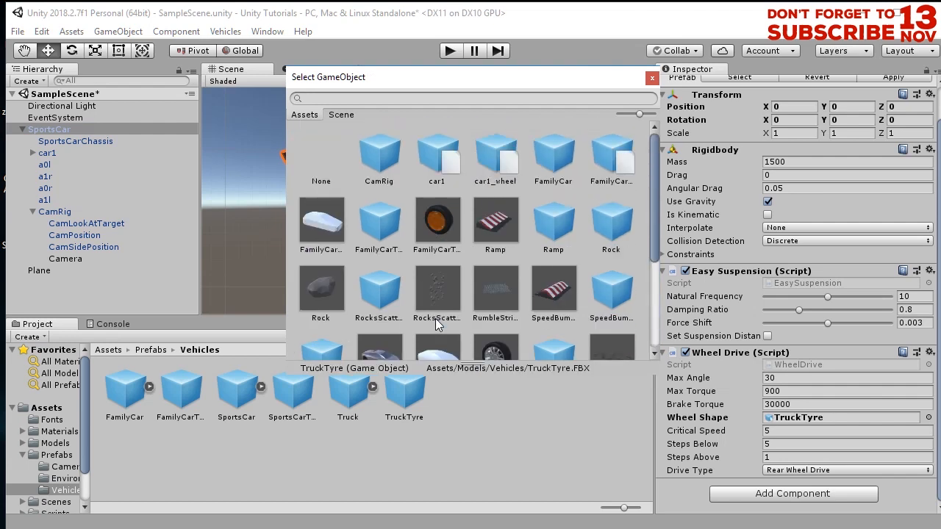
pyautogui.click(507, 171)
pyautogui.click(651, 77)
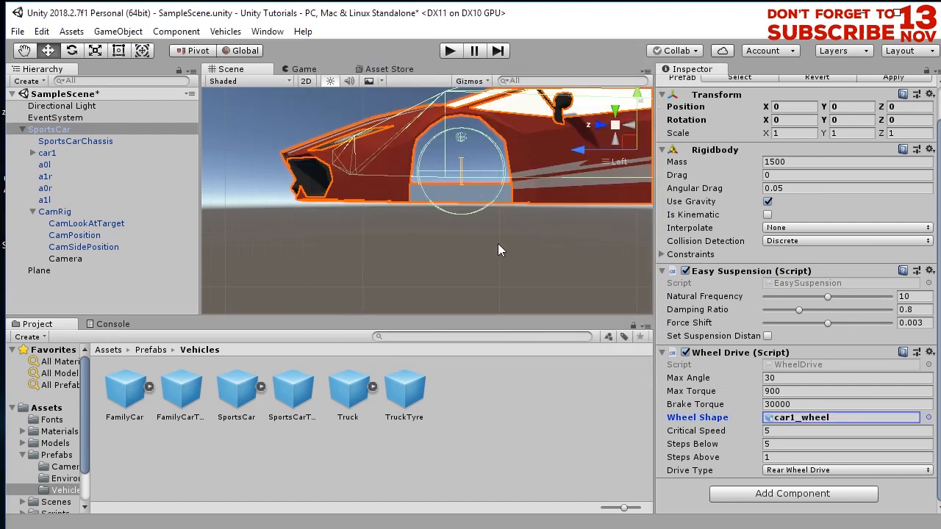
# - Save the scene, play it and drive the car around with the steering keys, then stop
pyautogui.hotkey('ctrl', 's')
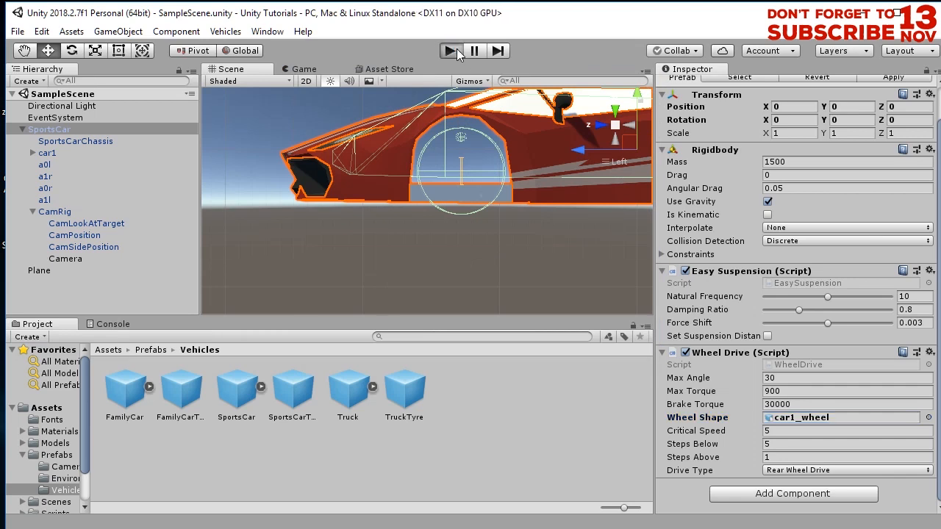
pyautogui.click(453, 52)
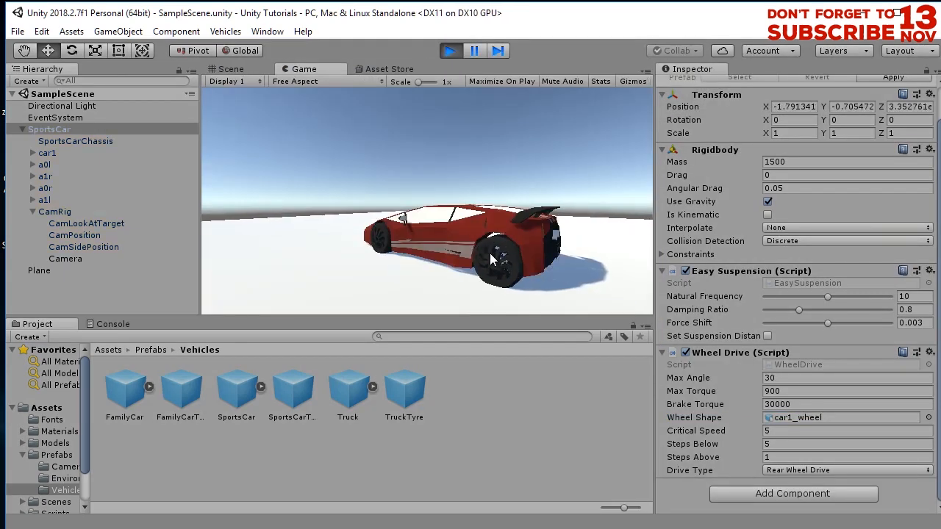
pyautogui.press('s')
pyautogui.press('d')
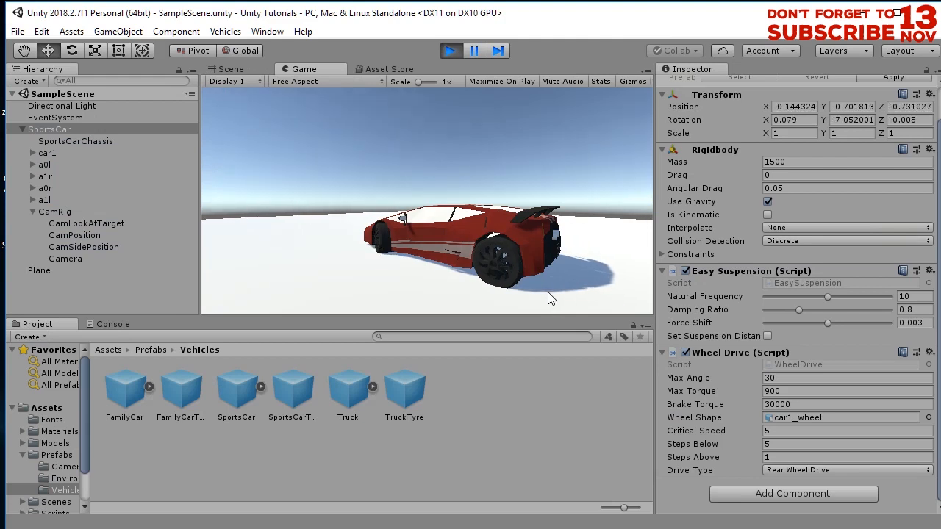
pyautogui.press('a')
pyautogui.press('w')
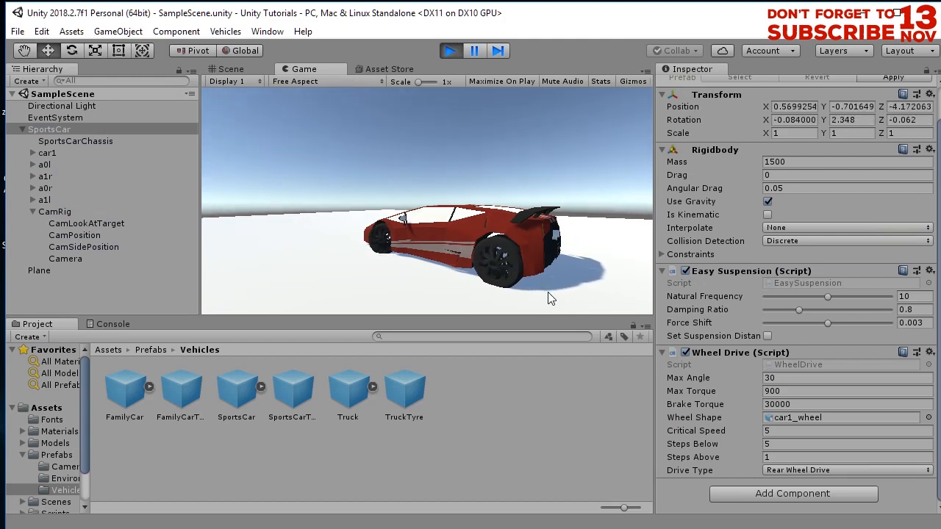
pyautogui.press('d')
pyautogui.press('a')
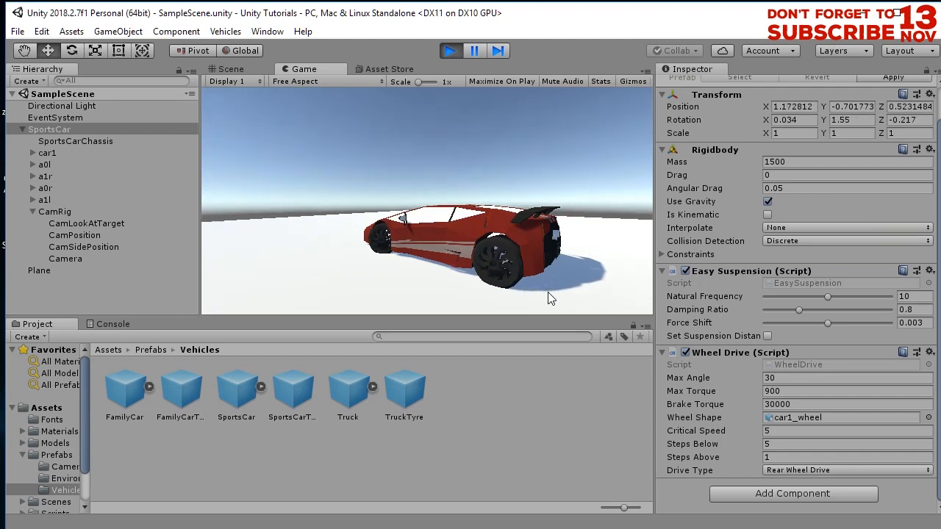
pyautogui.press('d')
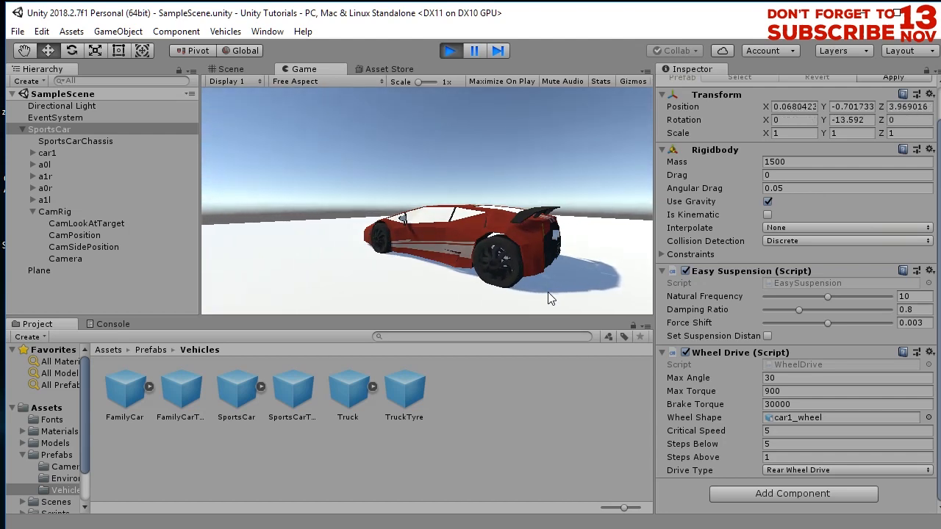
pyautogui.click(447, 52)
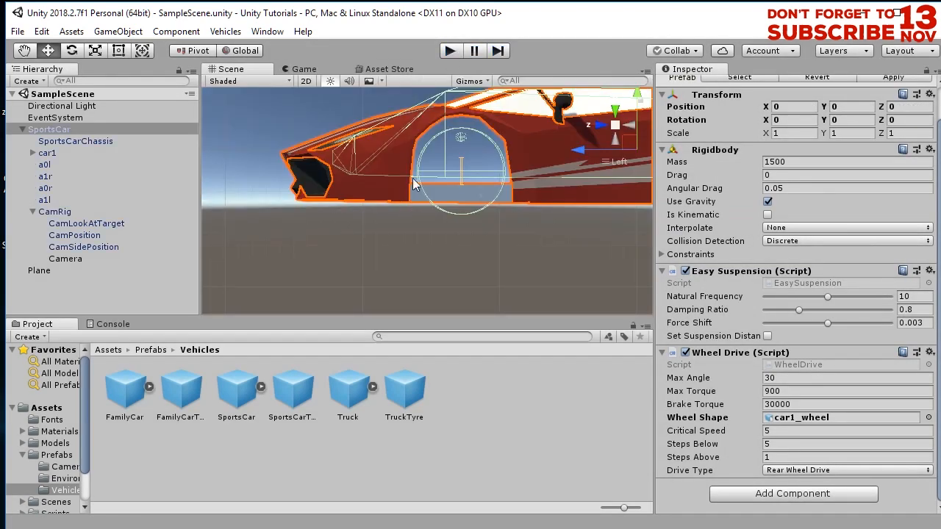
# - Lower car1 slightly to about -0.437 on Y
pyautogui.click(71, 153)
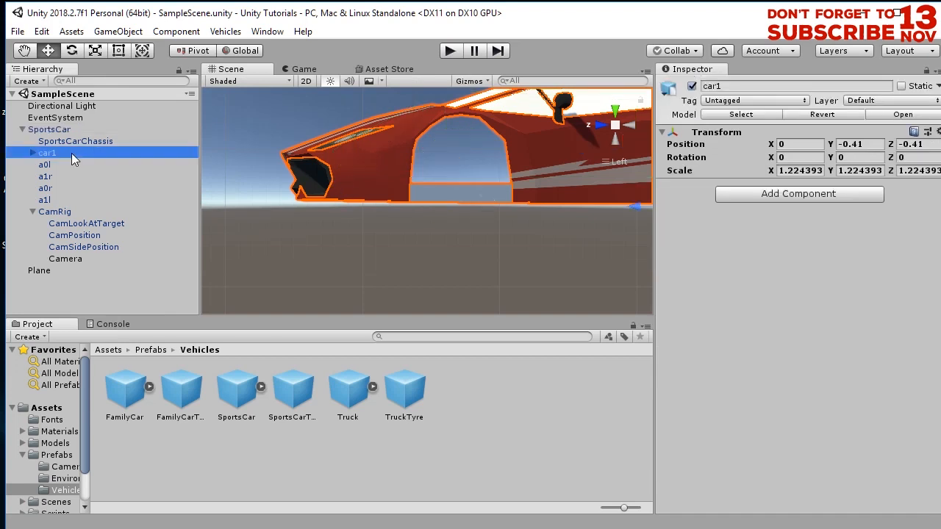
pyautogui.press('f')
pyautogui.moveTo(537, 196); pyautogui.dragTo(542, 201)
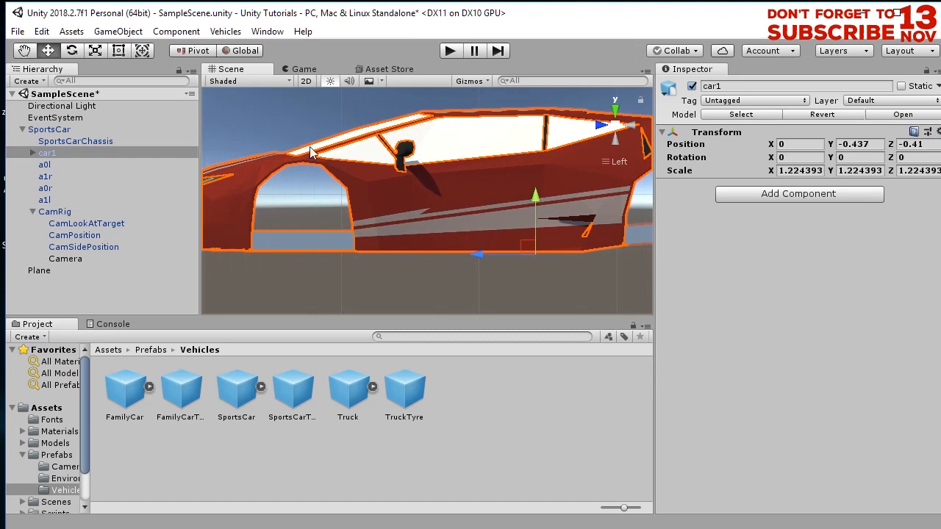
pyautogui.click(616, 125)
pyautogui.scroll(-10, 463, 208)
pyautogui.keyDown('alt'); pyautogui.moveTo(414, 252); pyautogui.dragTo(443, 257); pyautogui.keyUp('alt')
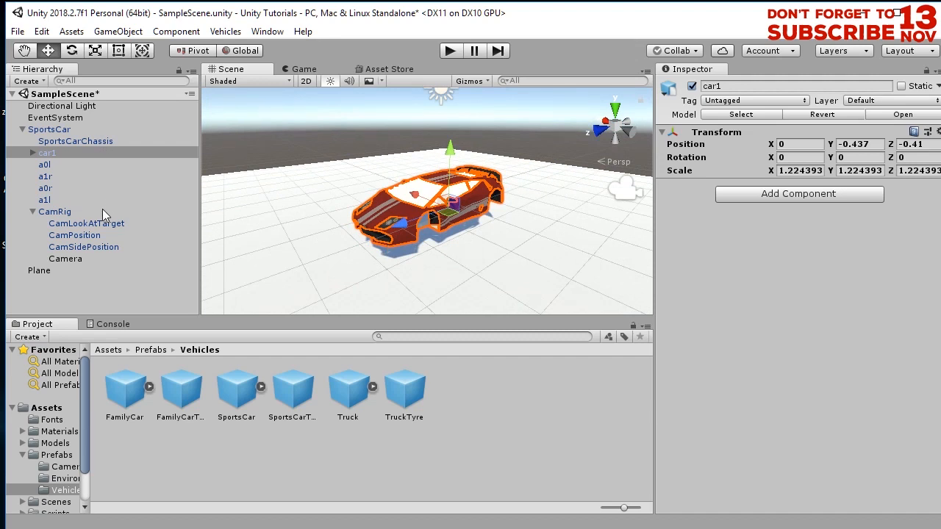
# - Move the Camera to about X -3.47, Z 3.34 and rotate it to about 114 degrees on Y
pyautogui.click(99, 258)
pyautogui.scroll(-3, 338, 247)
pyautogui.keyDown('alt'); pyautogui.moveTo(441, 243); pyautogui.dragTo(573, 320); pyautogui.keyUp('alt')
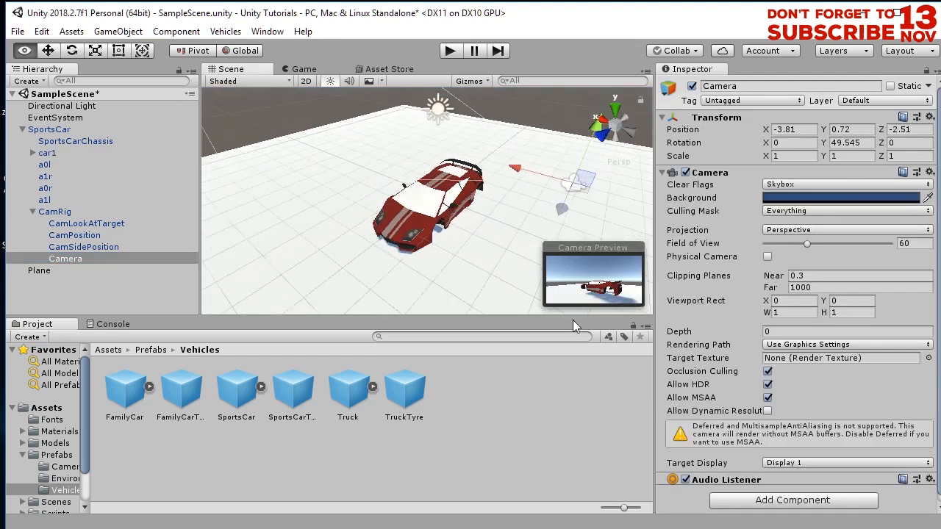
pyautogui.moveTo(563, 178); pyautogui.dragTo(495, 335)
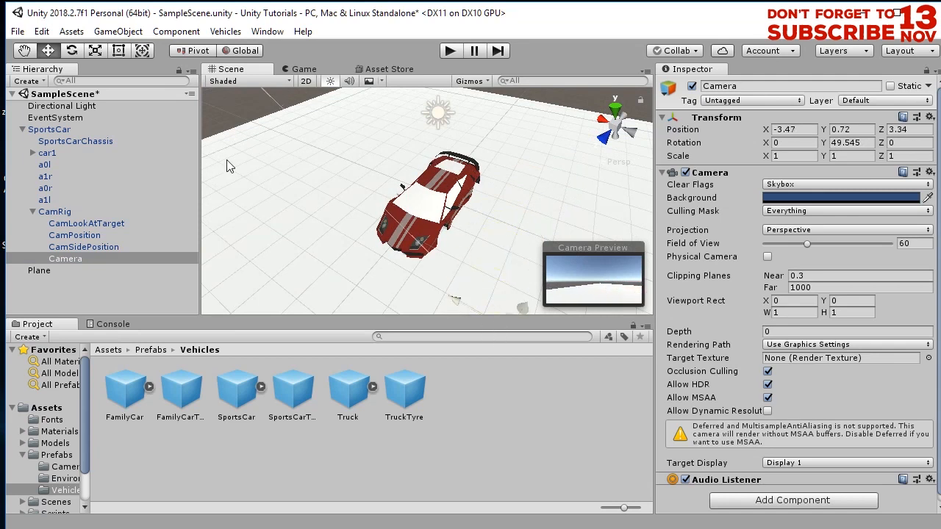
pyautogui.click(72, 51)
pyautogui.press('f')
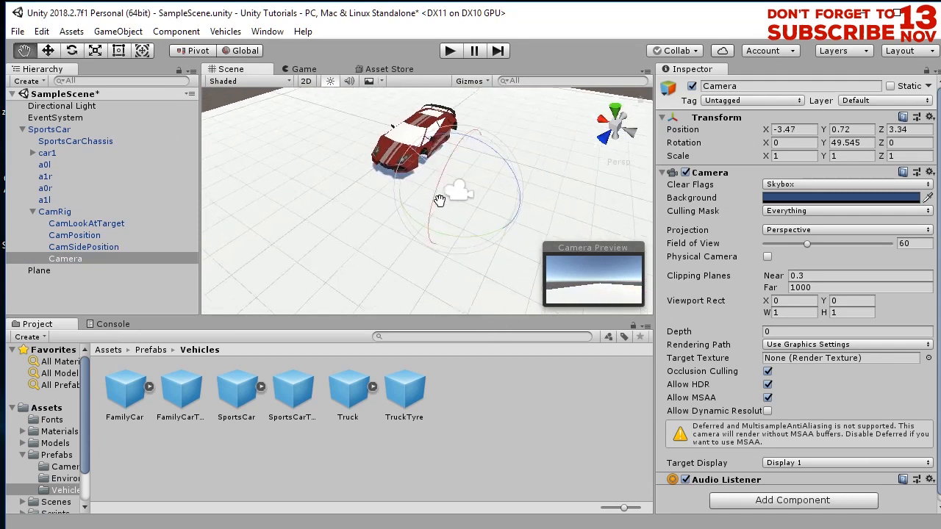
pyautogui.moveTo(475, 232); pyautogui.dragTo(330, 257)
# - Save the scene and play it to test the new camera view
pyautogui.hotkey('ctrl', 's')
pyautogui.click(452, 52)
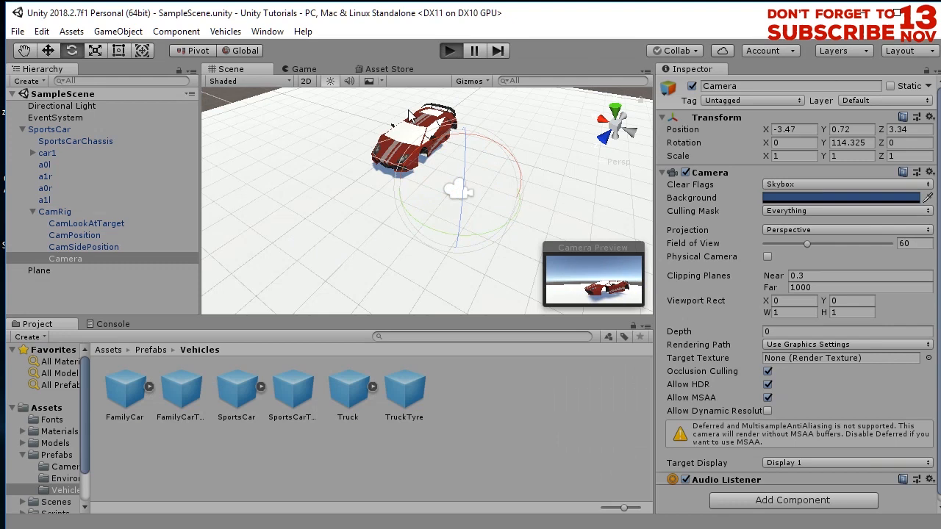